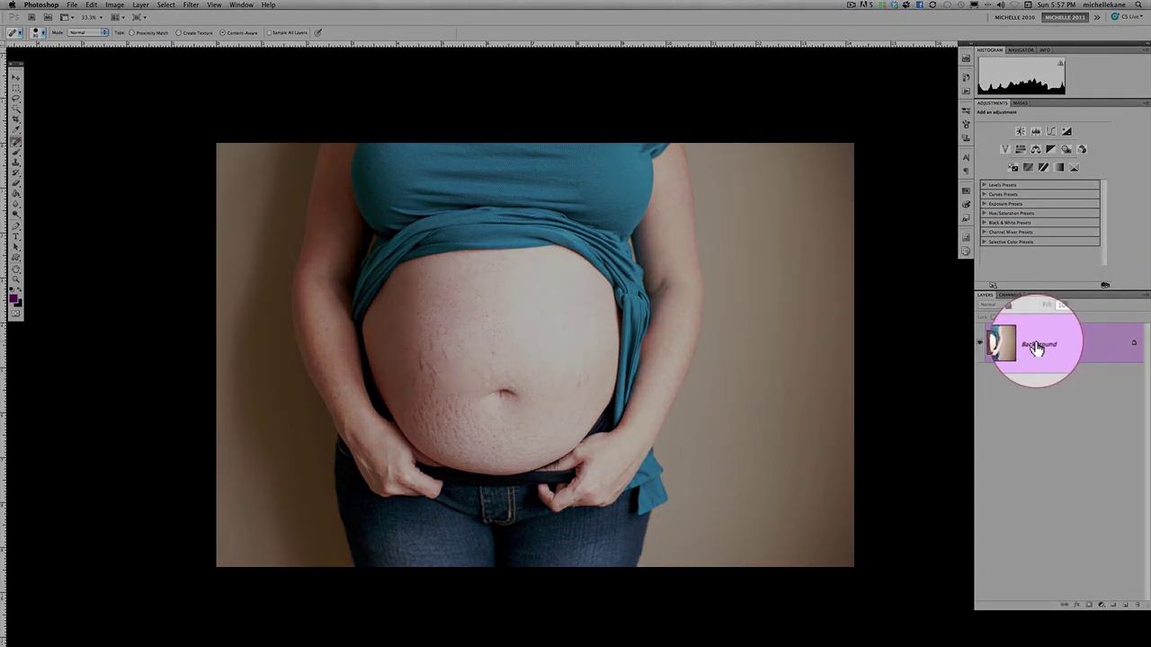
Step: Duplicate the Background layer and select the Spot Healing Brush with Content-Aware
drag(1036, 349, 1114, 602)
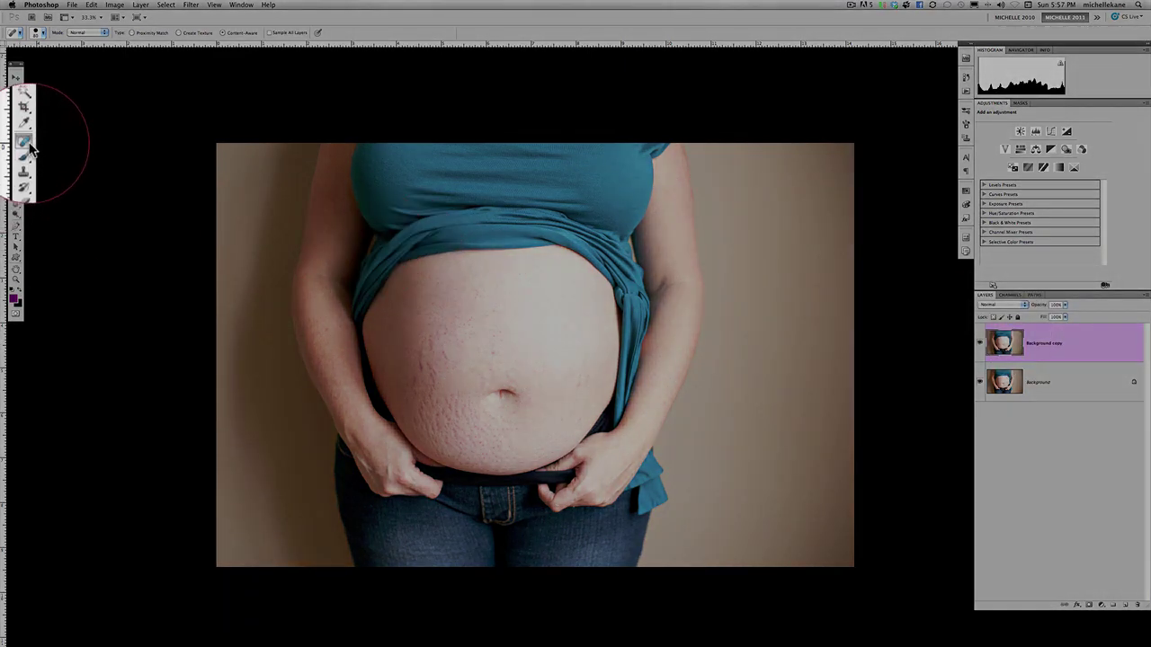
click(30, 147)
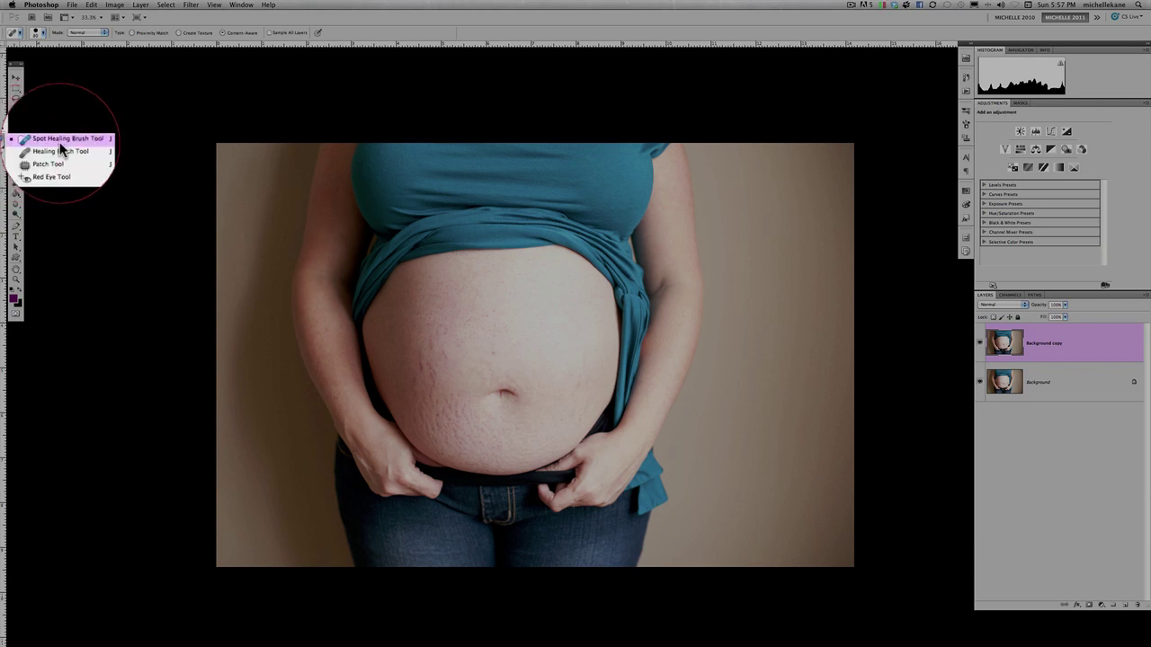
click(60, 142)
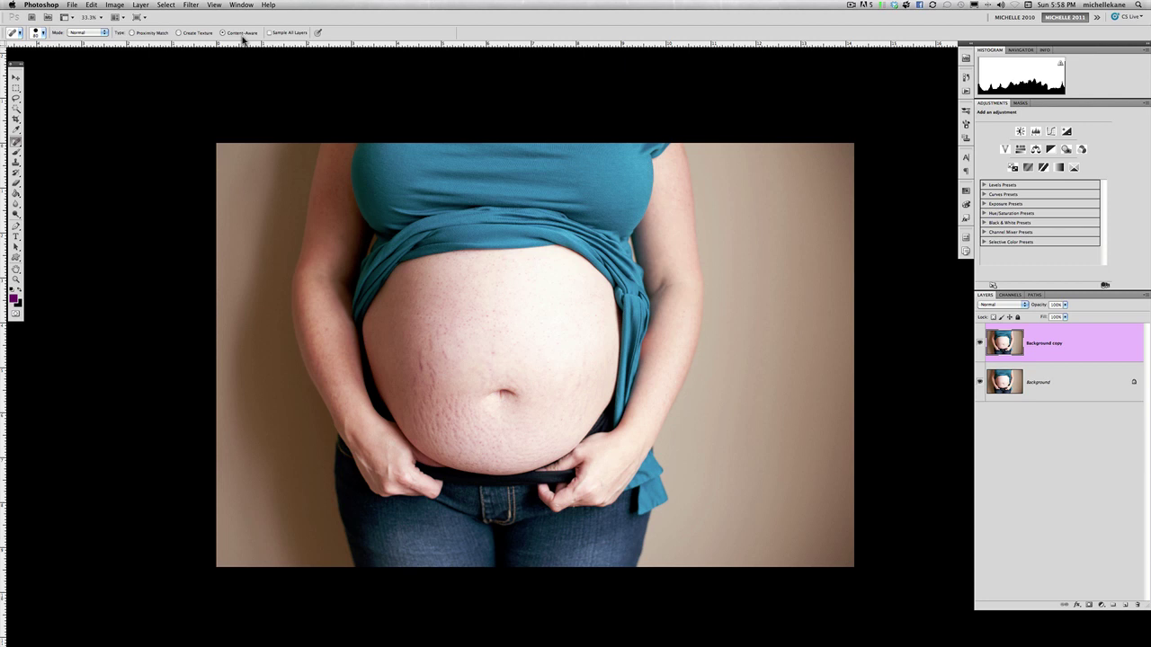
Step: Select the Patch Tool and rename the Background copy layer to 'patch tool'
click(20, 145)
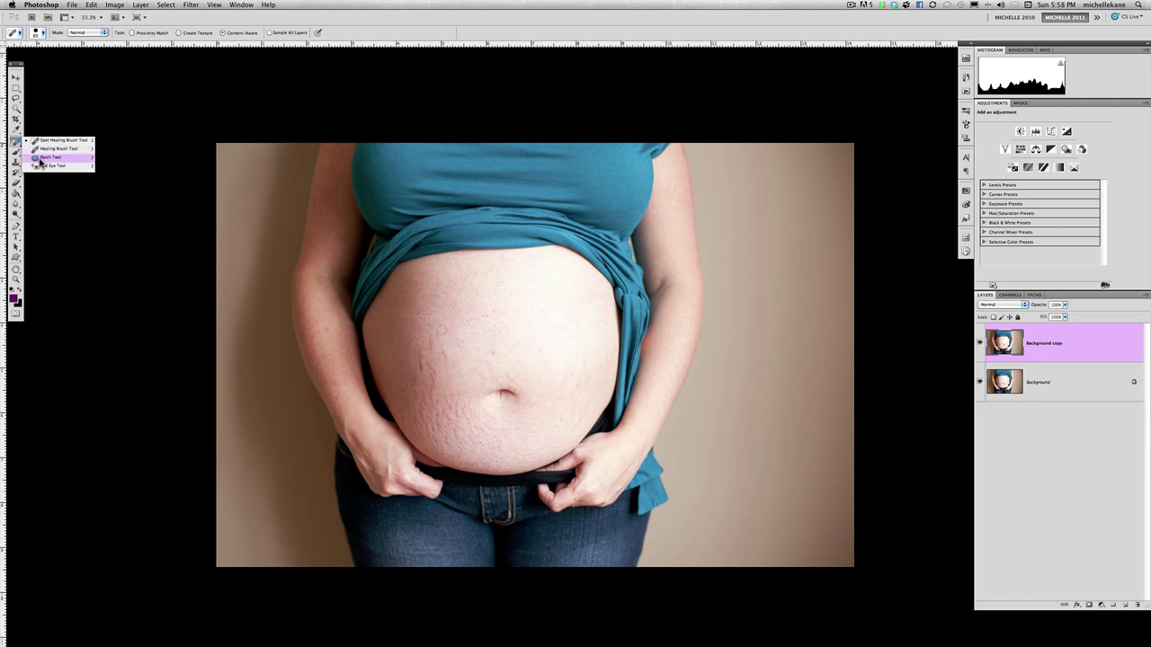
click(50, 157)
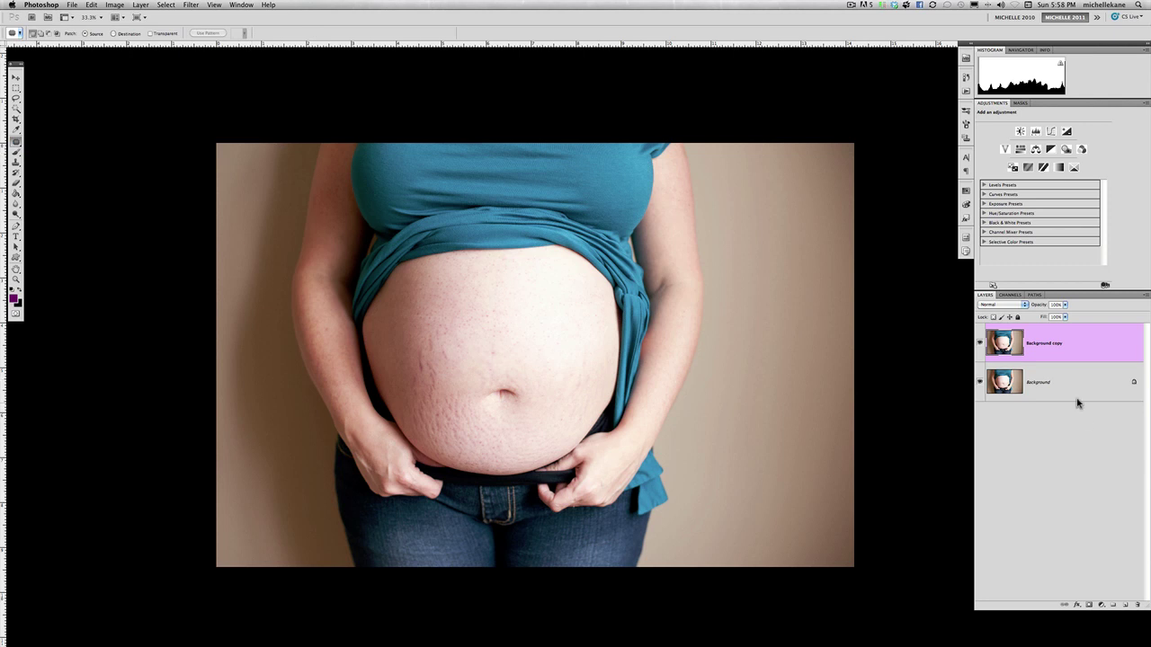
double_click(1043, 345)
text(datch tool)
key(Return)
Step: Move the Tools panel next to the photo and reselect the Patch Tool
drag(19, 61, 174, 194)
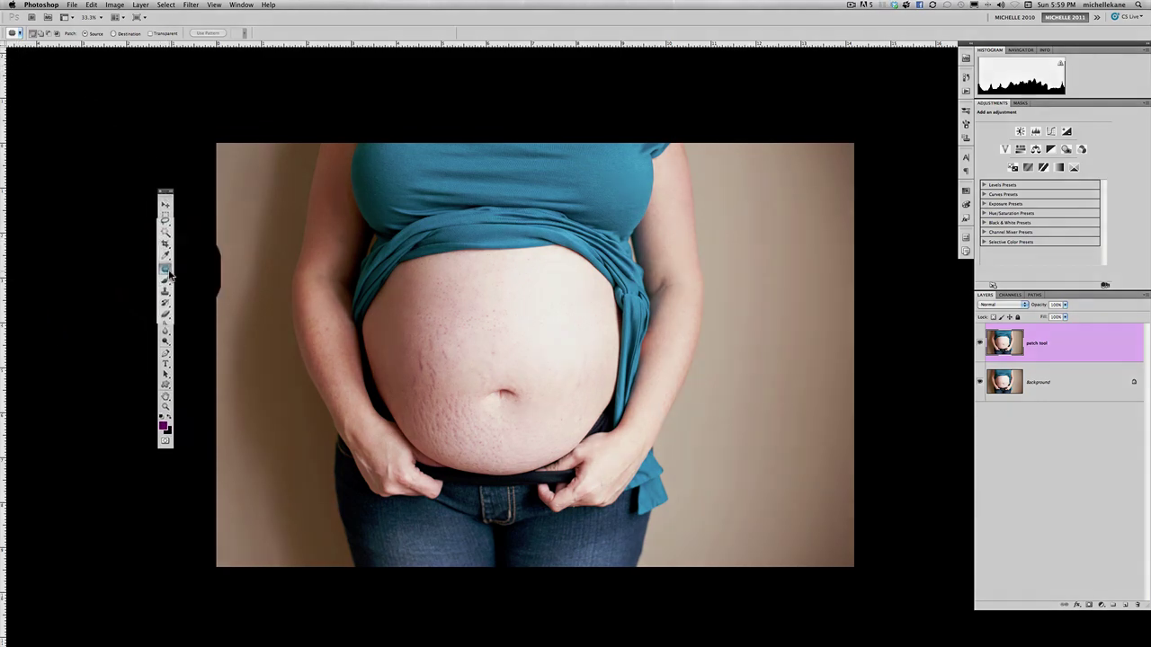
click(167, 272)
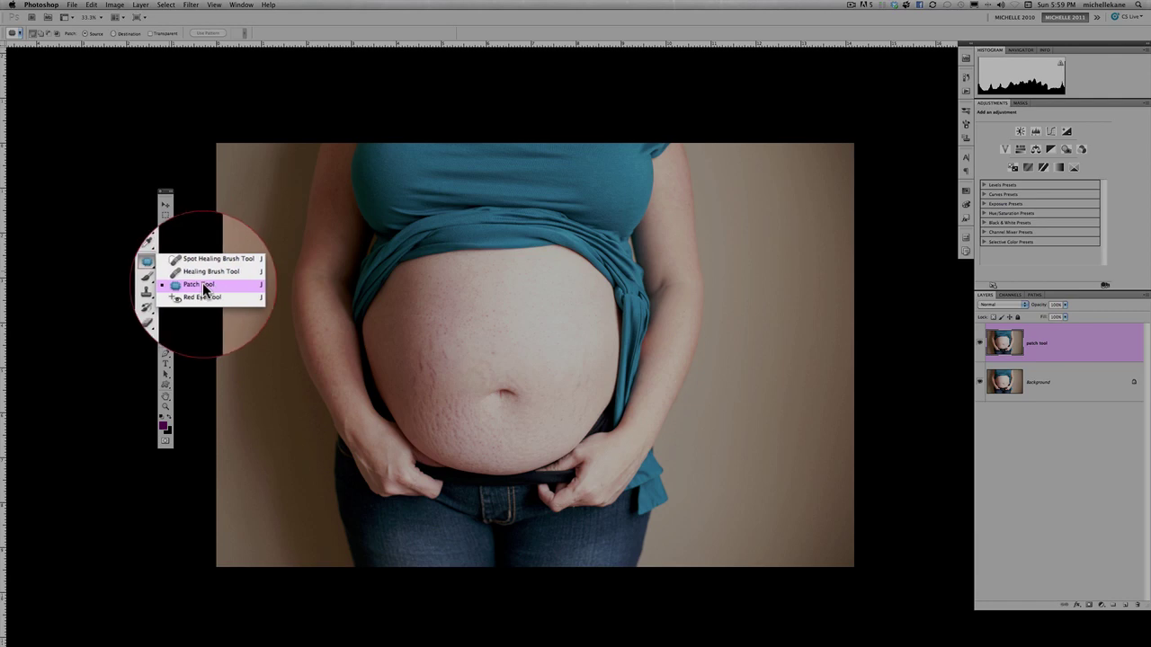
click(199, 285)
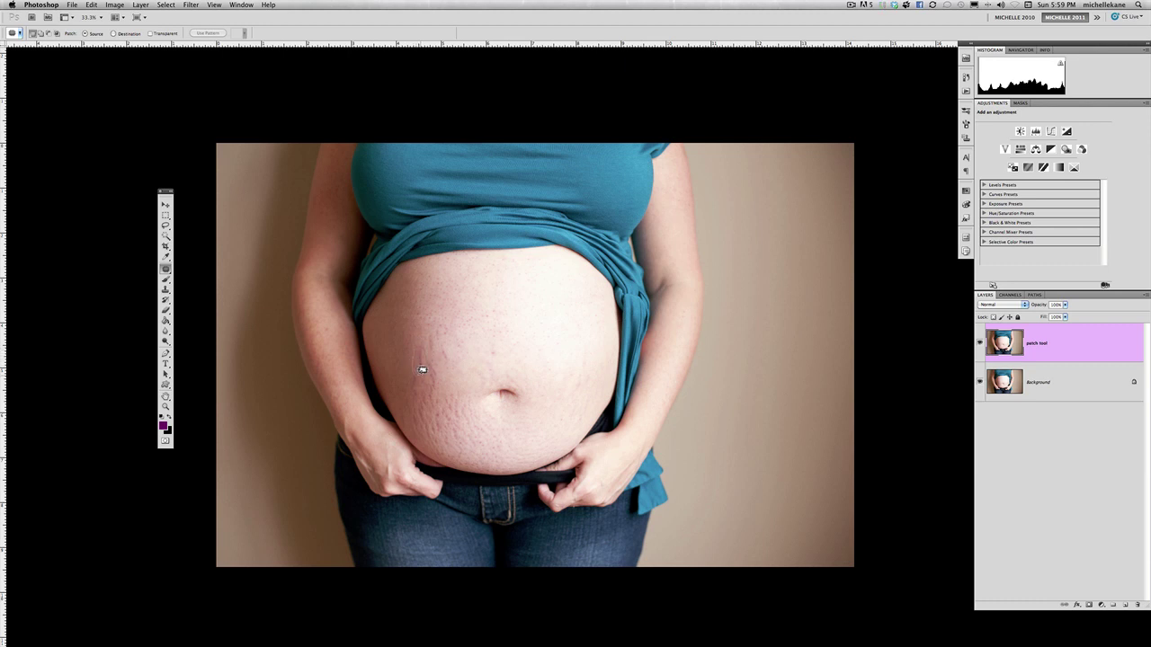
Step: Patch a stretch mark on the left of the belly with clear skin from above it
drag(422, 368, 423, 370)
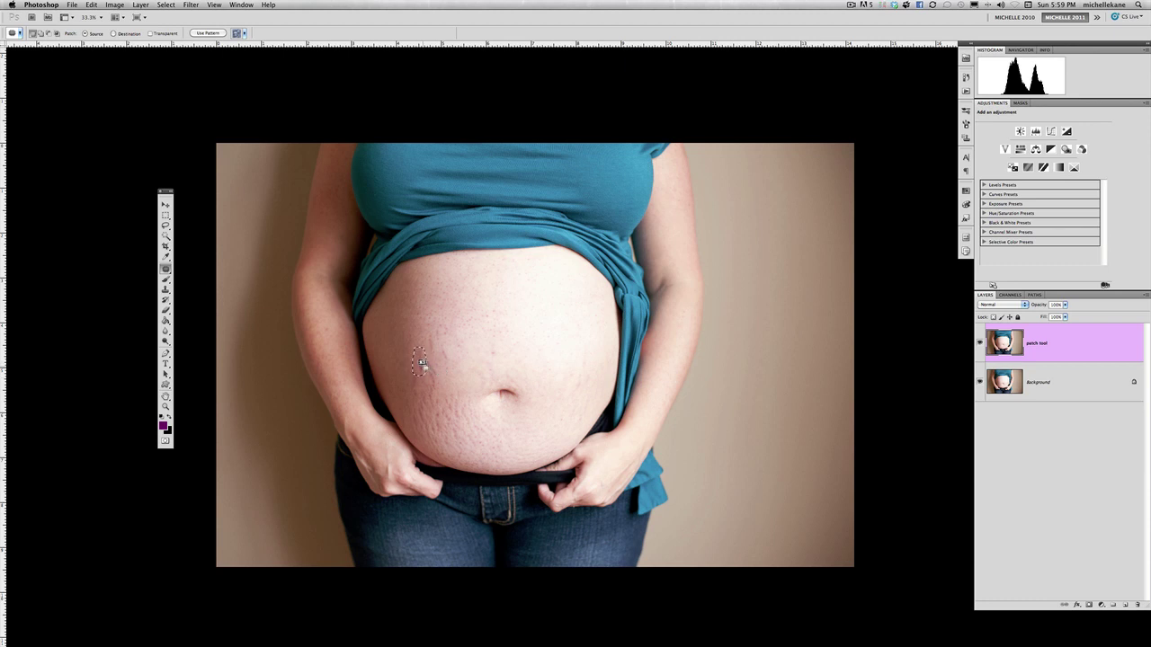
drag(419, 362, 419, 214)
drag(419, 214, 418, 231)
drag(412, 313, 414, 329)
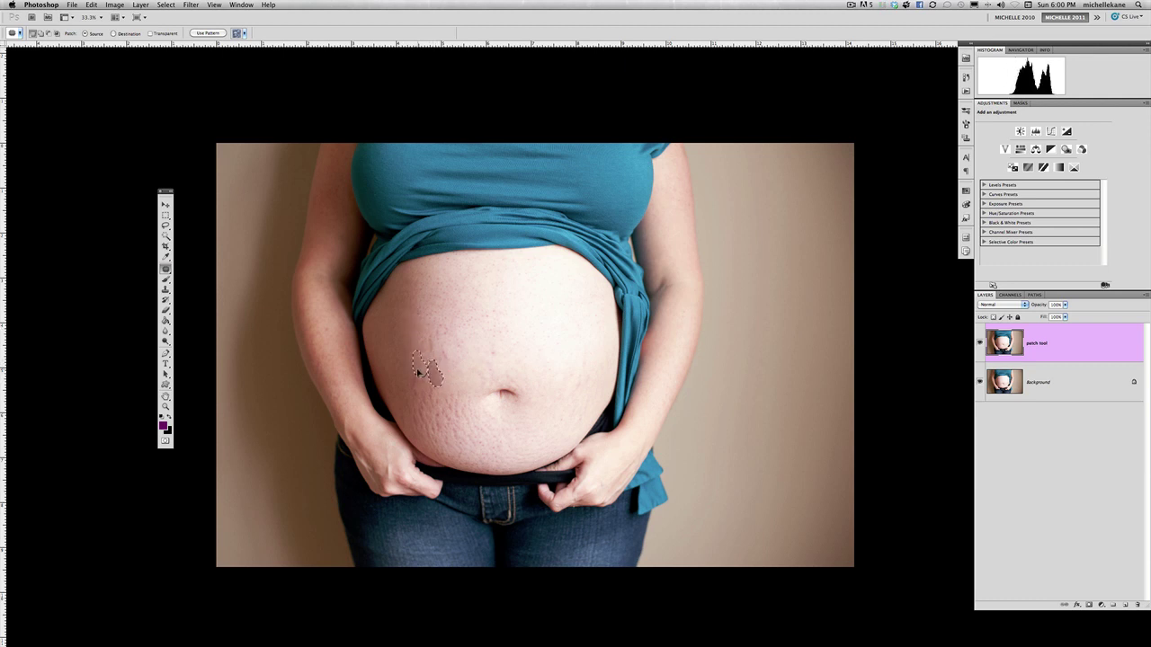
click(423, 334)
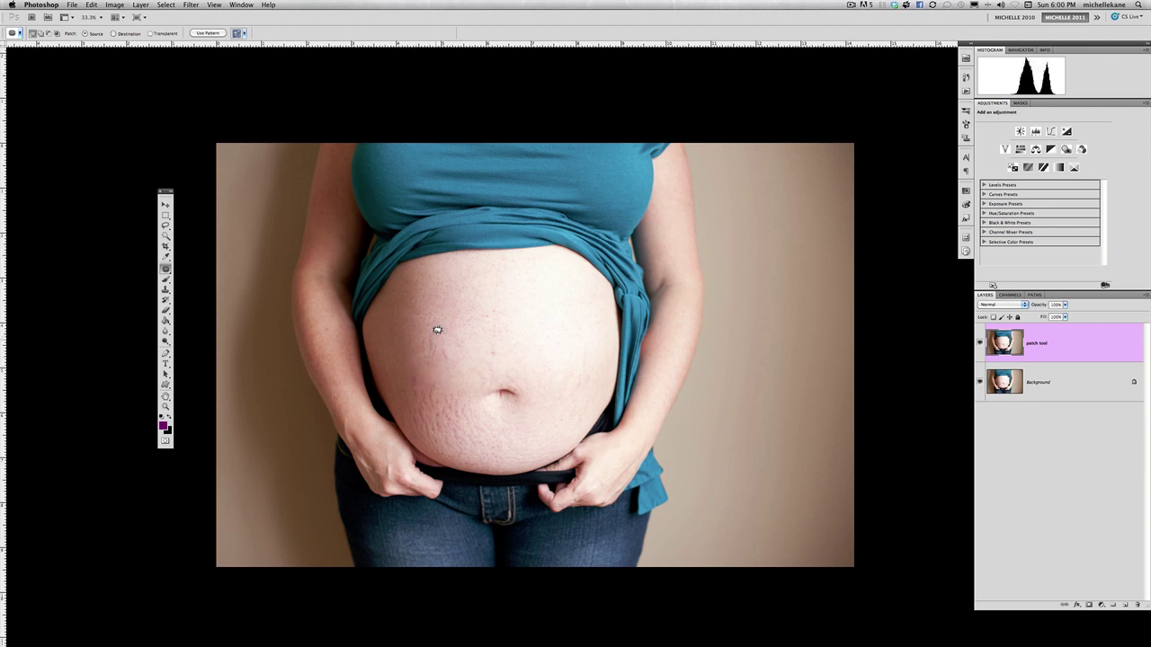
Step: Patch the further stretch marks toward and left of the navel, deselecting after each
mouse_move(437, 329)
mouse_down()
mouse_move(421, 338)
mouse_move(432, 356)
mouse_move(437, 331)
mouse_up()
mouse_move(429, 346)
mouse_down()
mouse_move(452, 329)
mouse_move(441, 356)
mouse_move(426, 338)
mouse_up()
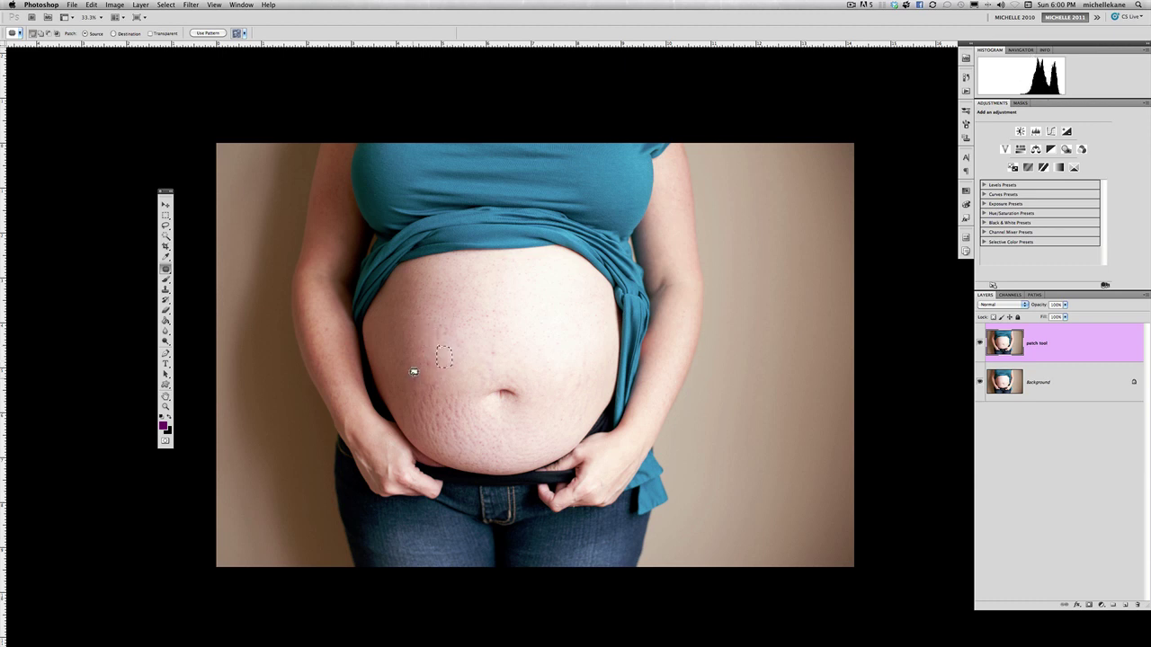
drag(413, 387, 435, 350)
mouse_move(431, 416)
mouse_down()
mouse_move(432, 382)
mouse_move(416, 399)
mouse_move(436, 375)
mouse_move(470, 404)
mouse_move(439, 385)
mouse_move(465, 390)
mouse_move(459, 407)
mouse_up()
click(448, 401)
key(super+d)
mouse_move(415, 406)
mouse_down()
mouse_move(447, 382)
mouse_move(441, 418)
mouse_move(473, 411)
mouse_move(455, 411)
mouse_move(487, 441)
mouse_move(455, 398)
mouse_move(436, 401)
mouse_move(443, 425)
mouse_move(419, 419)
mouse_move(456, 437)
mouse_move(432, 437)
mouse_move(460, 423)
mouse_move(483, 445)
mouse_move(491, 437)
mouse_move(471, 422)
mouse_move(510, 442)
mouse_move(509, 457)
mouse_move(469, 440)
mouse_move(477, 462)
mouse_move(487, 463)
mouse_move(460, 443)
mouse_up()
Step: Patch the stretch marks on the upper-left belly with nearby clear skin
click(443, 425)
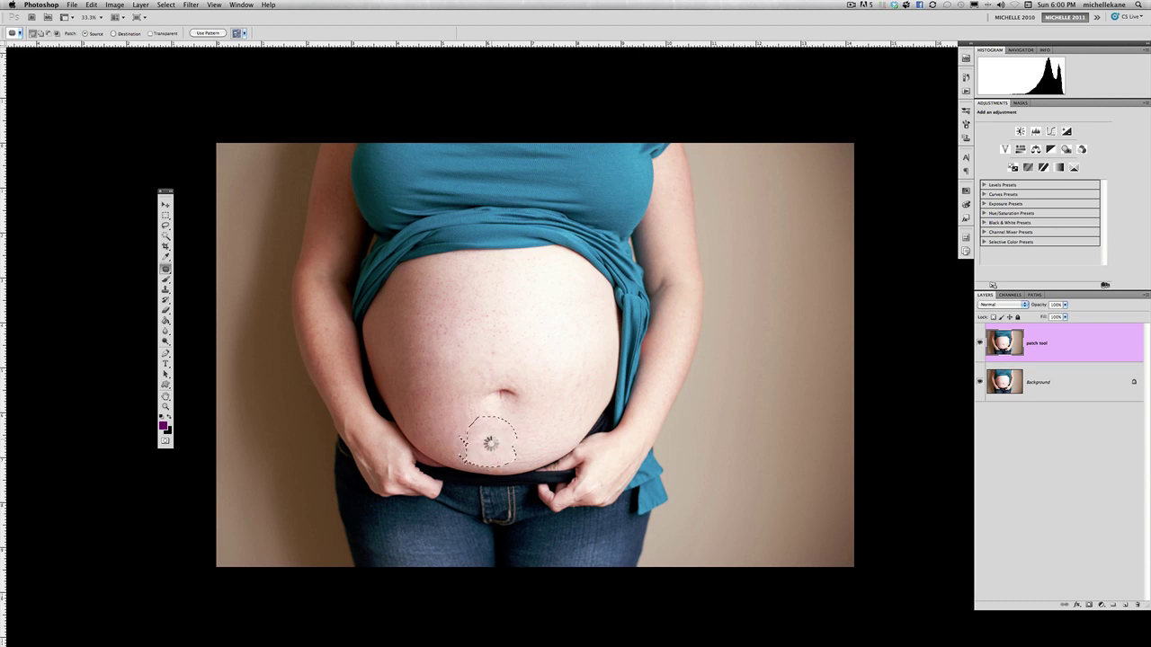
mouse_move(442, 301)
mouse_down()
mouse_move(470, 302)
mouse_move(425, 330)
mouse_move(488, 339)
mouse_move(471, 360)
mouse_up()
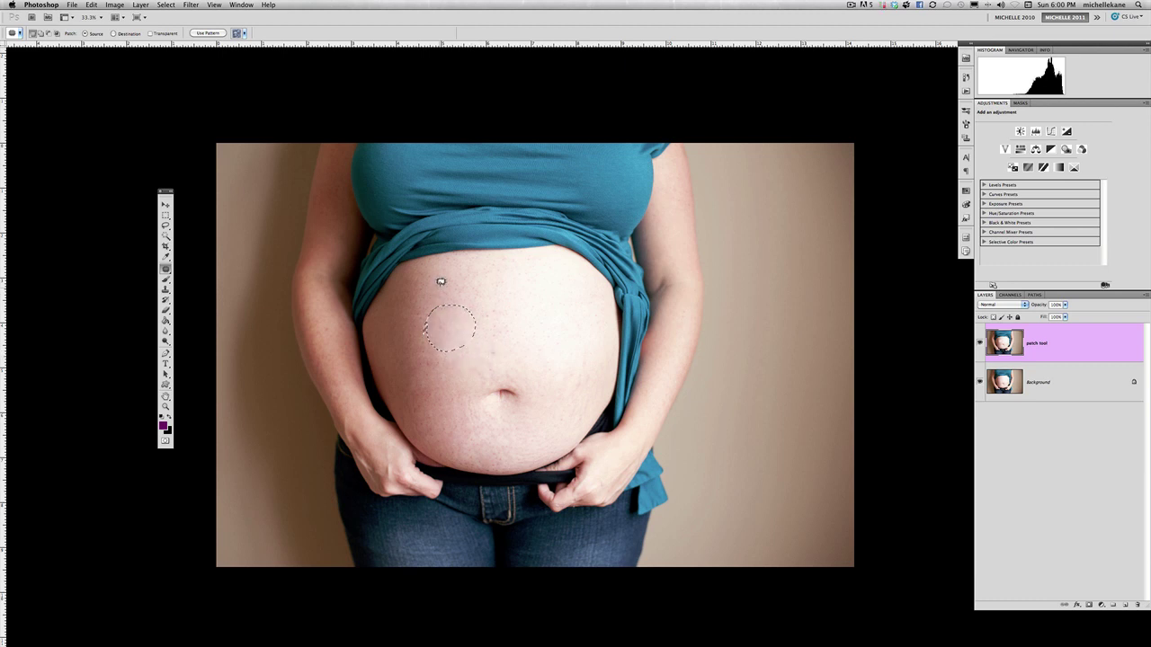
mouse_move(439, 284)
mouse_down()
mouse_move(449, 319)
mouse_move(467, 287)
mouse_move(430, 284)
mouse_move(419, 320)
mouse_up()
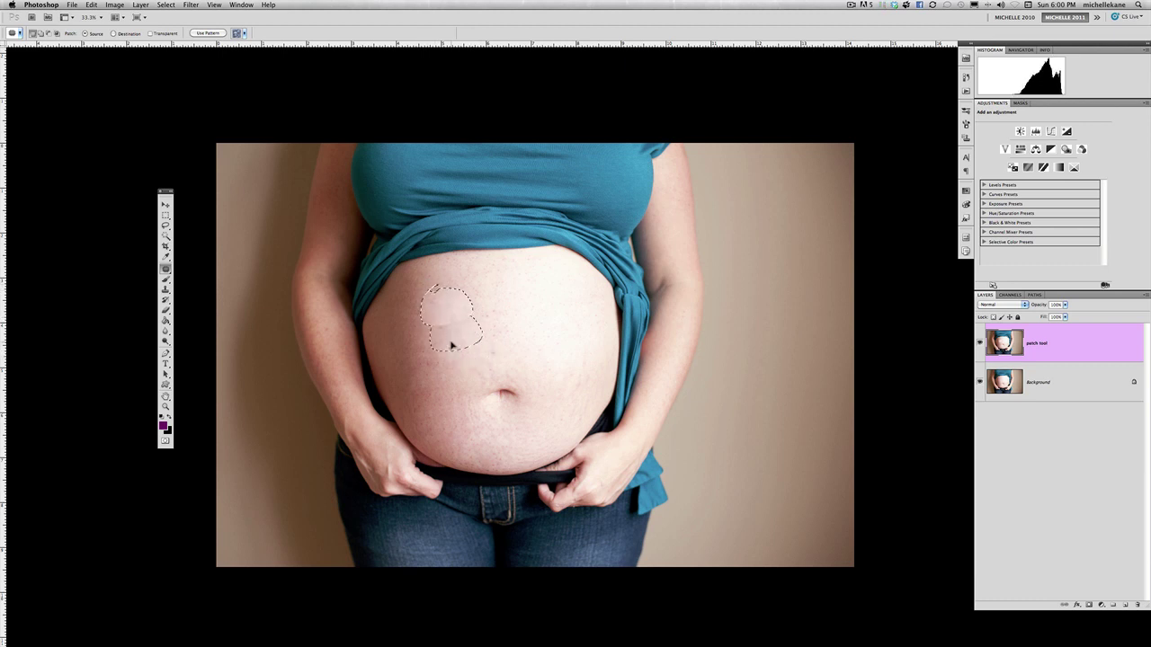
click(404, 321)
drag(411, 314, 460, 346)
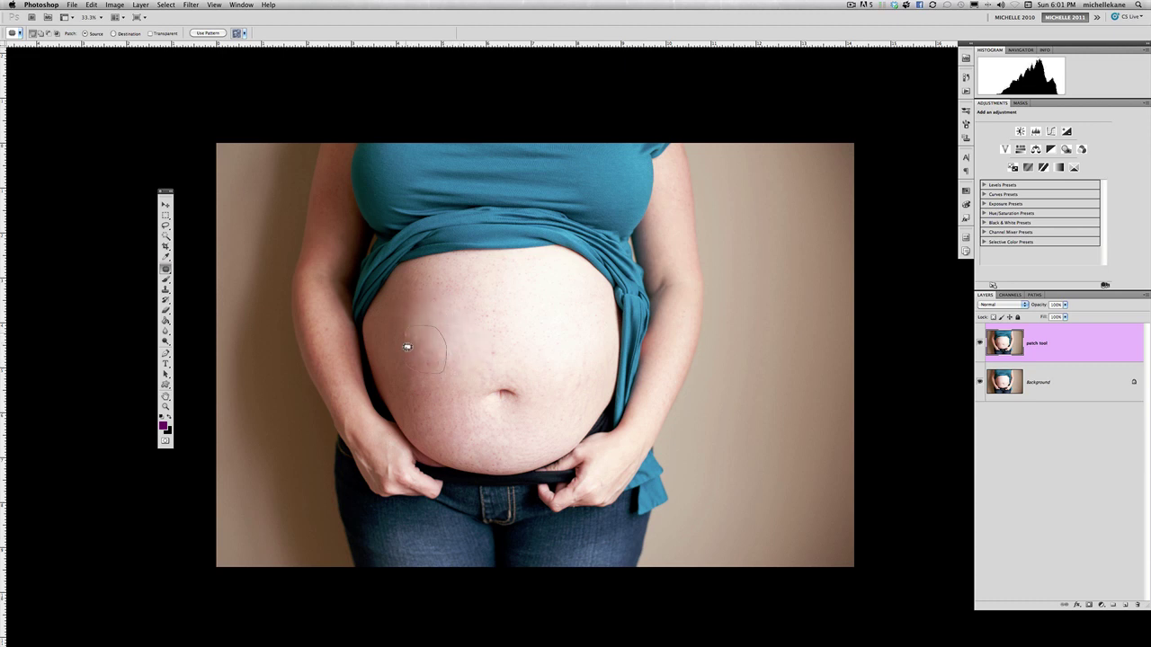
Step: Patch the marks above the navel and outline those left of the navel
drag(429, 354, 454, 364)
mouse_move(475, 308)
mouse_down()
mouse_move(481, 297)
mouse_move(492, 325)
mouse_move(467, 332)
mouse_up()
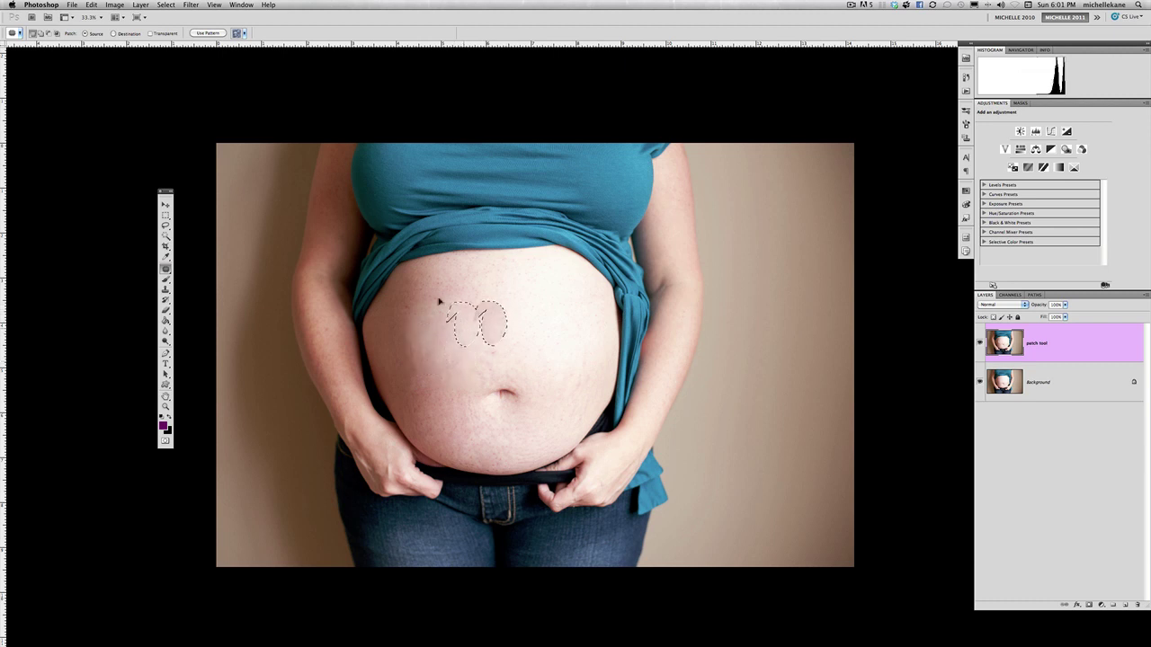
click(409, 349)
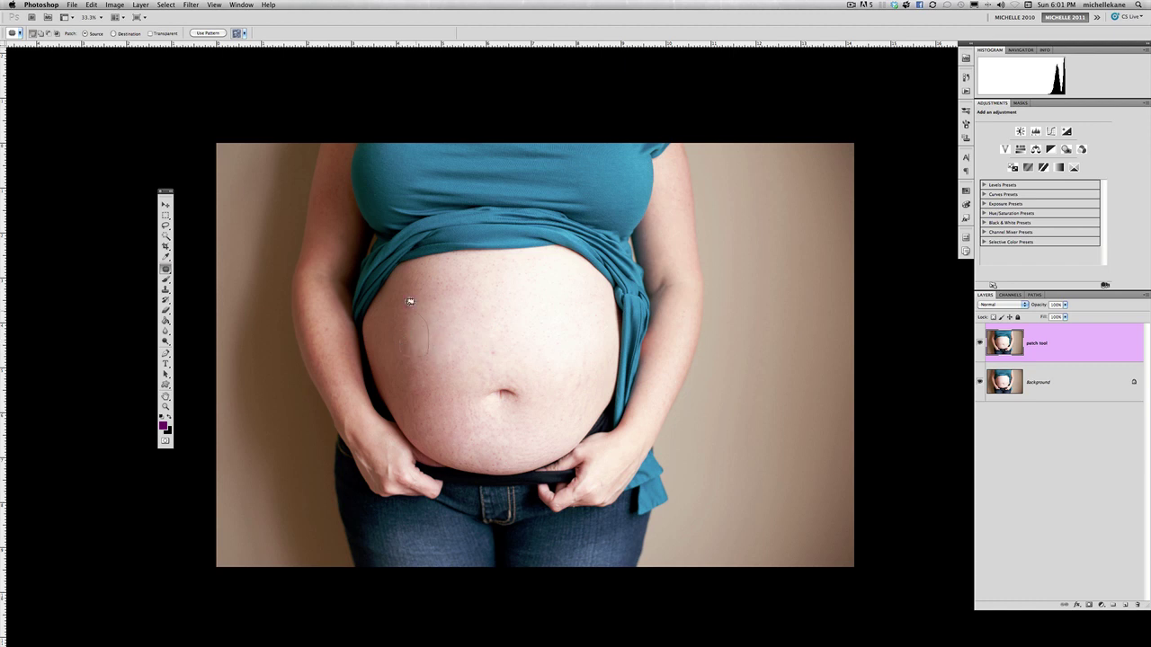
mouse_move(403, 344)
mouse_down()
mouse_move(432, 378)
mouse_move(430, 364)
mouse_up()
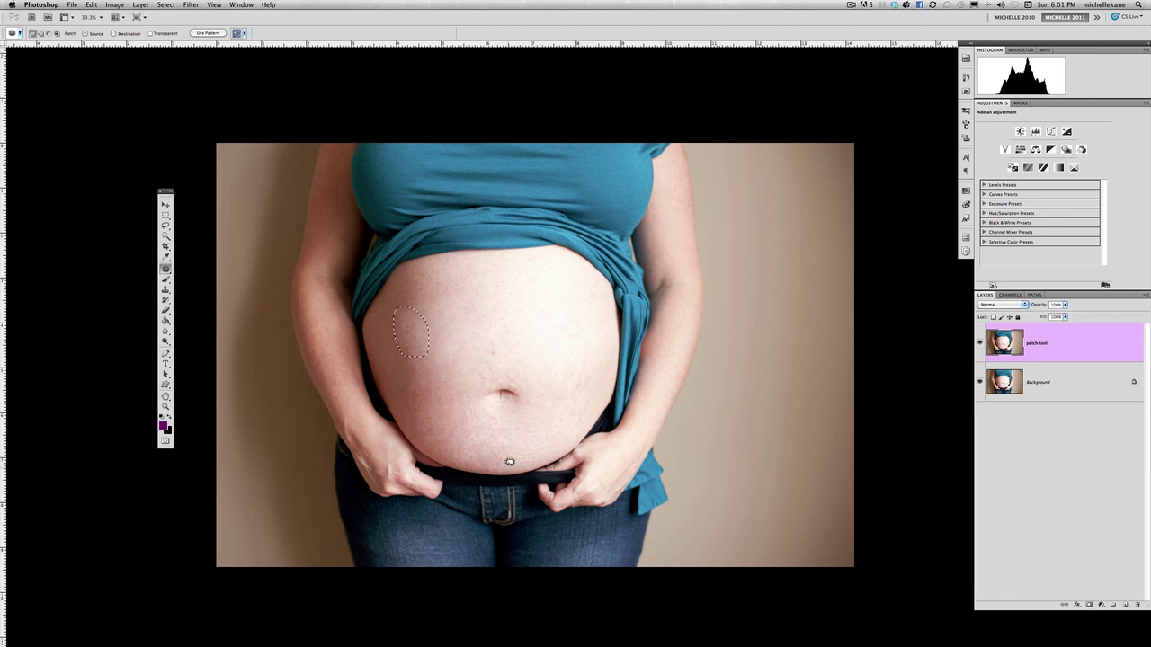
Step: Deselect the last patch and toggle the 'patch tool' layer on and off to compare before and after
click(438, 339)
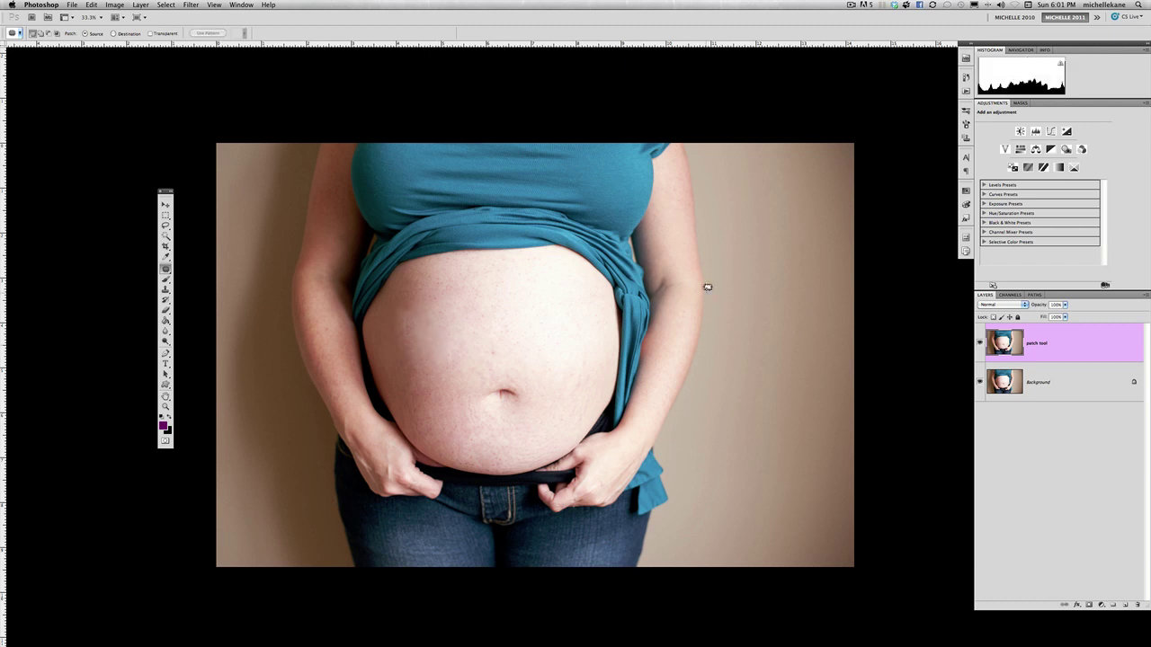
click(980, 345)
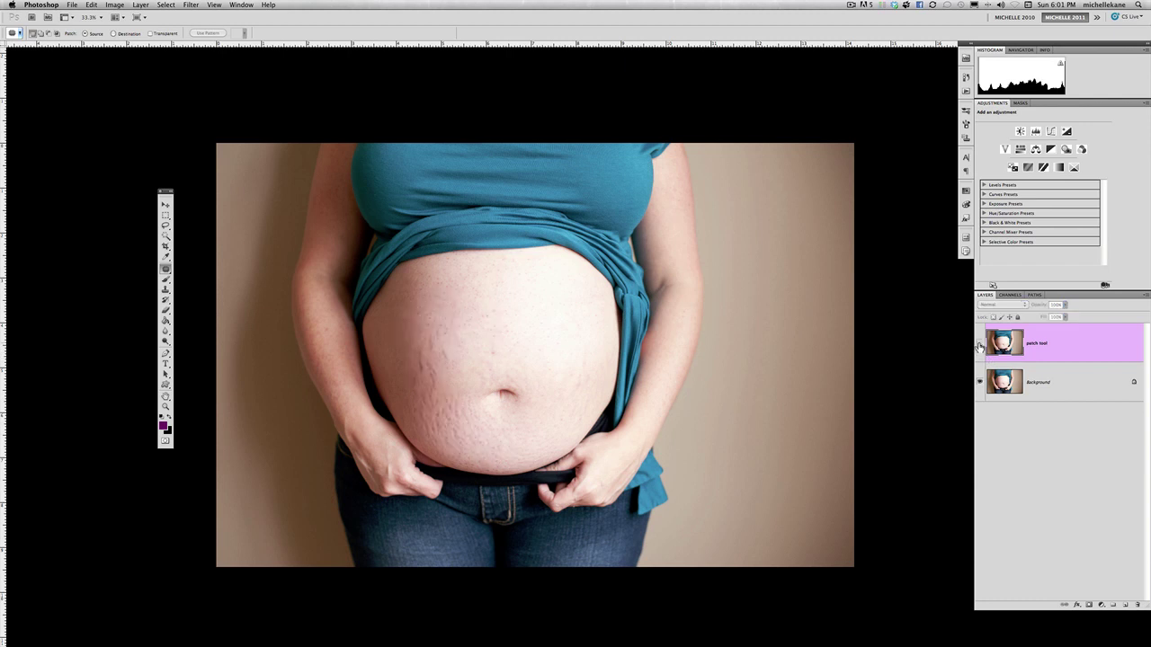
click(980, 345)
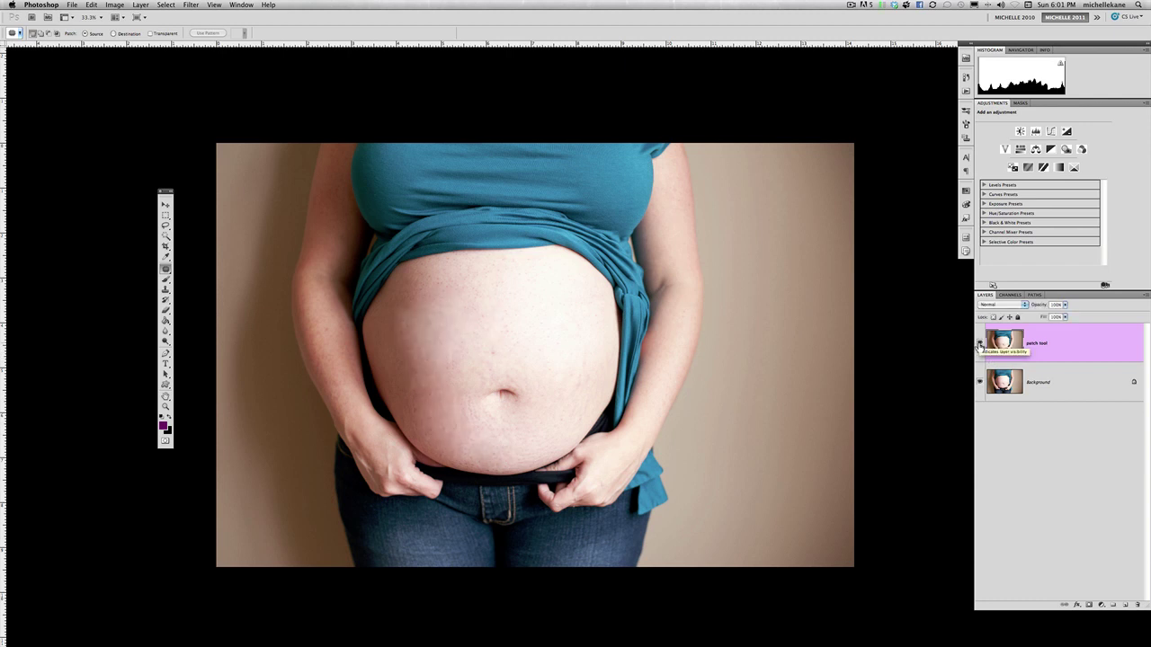
click(980, 344)
click(980, 345)
click(980, 344)
click(980, 344)
click(981, 345)
click(980, 344)
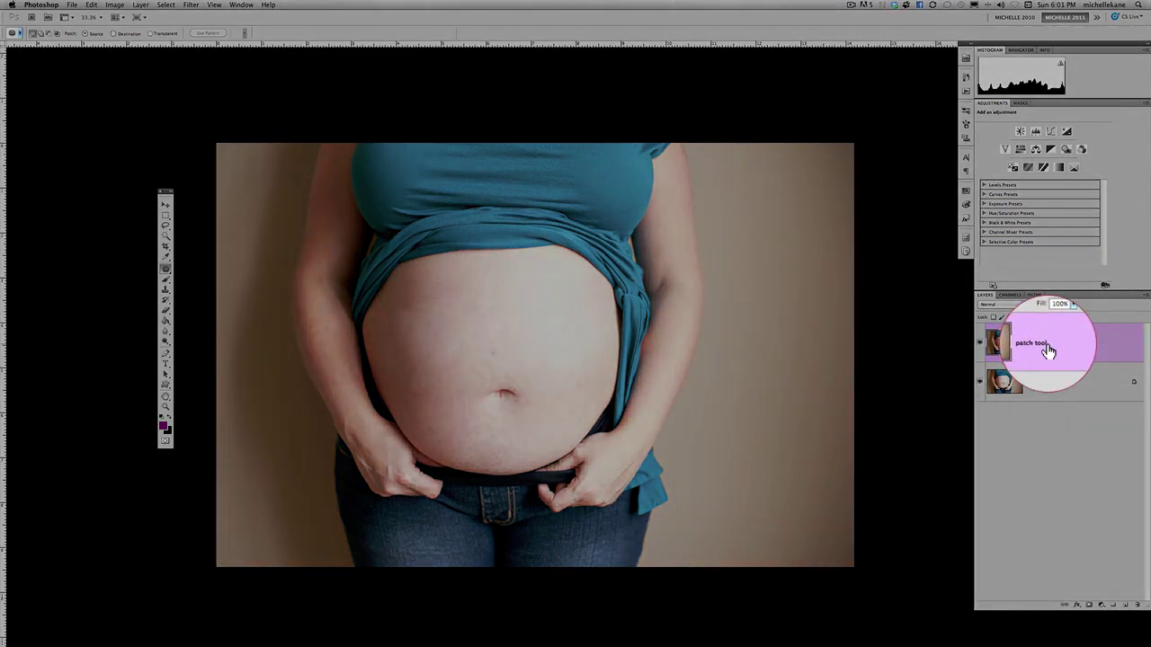
Step: Duplicate the patch tool layer and rename the copy 'clone tool'
key(super+j)
double_click(1043, 344)
text(clone tool)
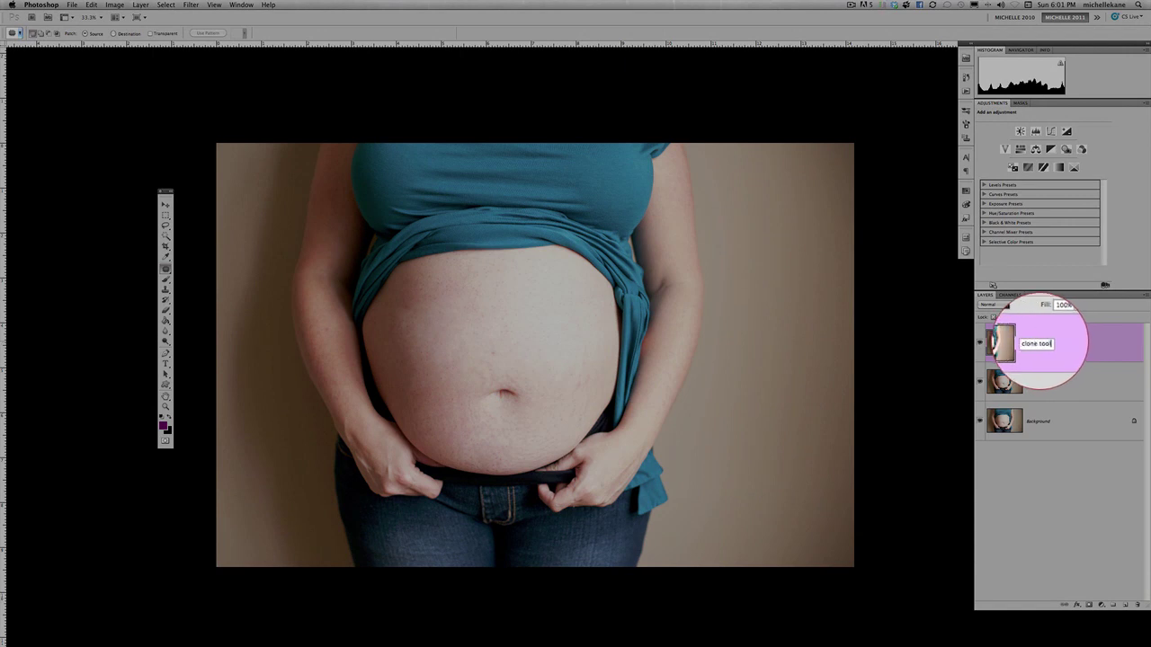
key(Return)
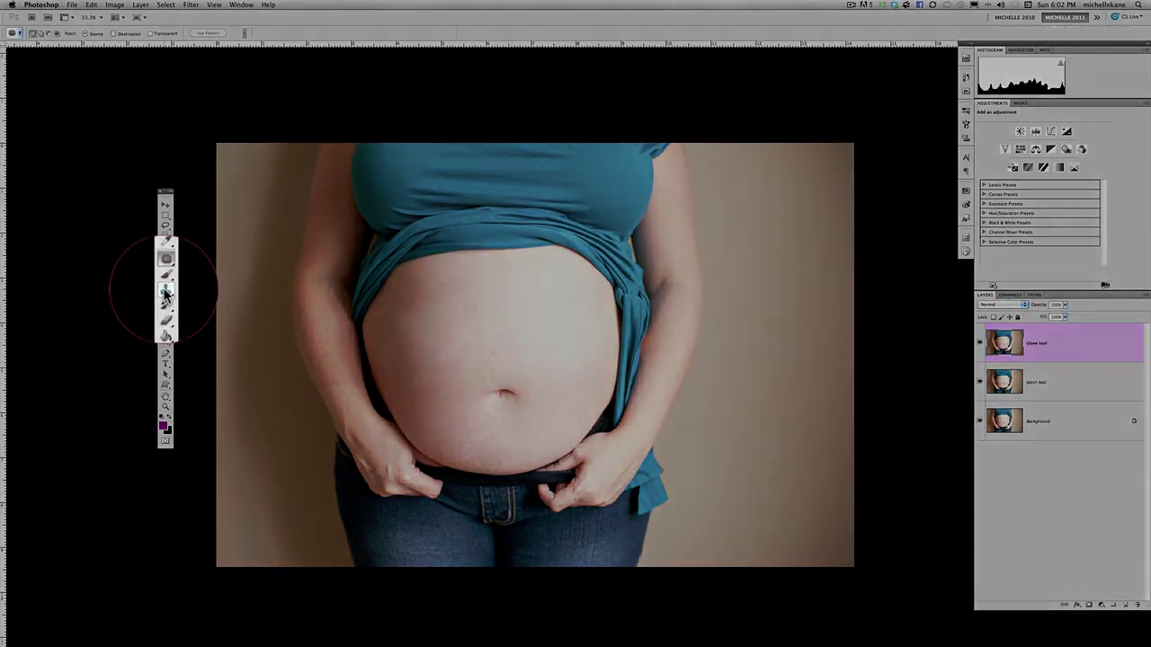
Step: Select the Clone Stamp Tool with Normal blend mode and about 21% opacity
click(164, 290)
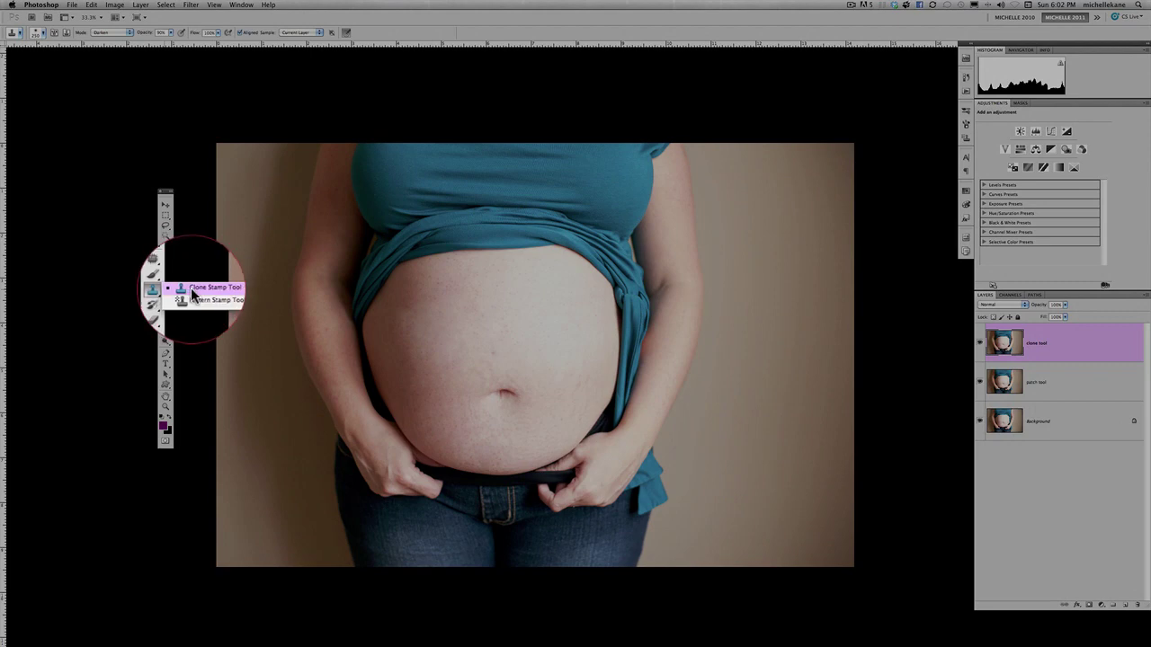
click(193, 288)
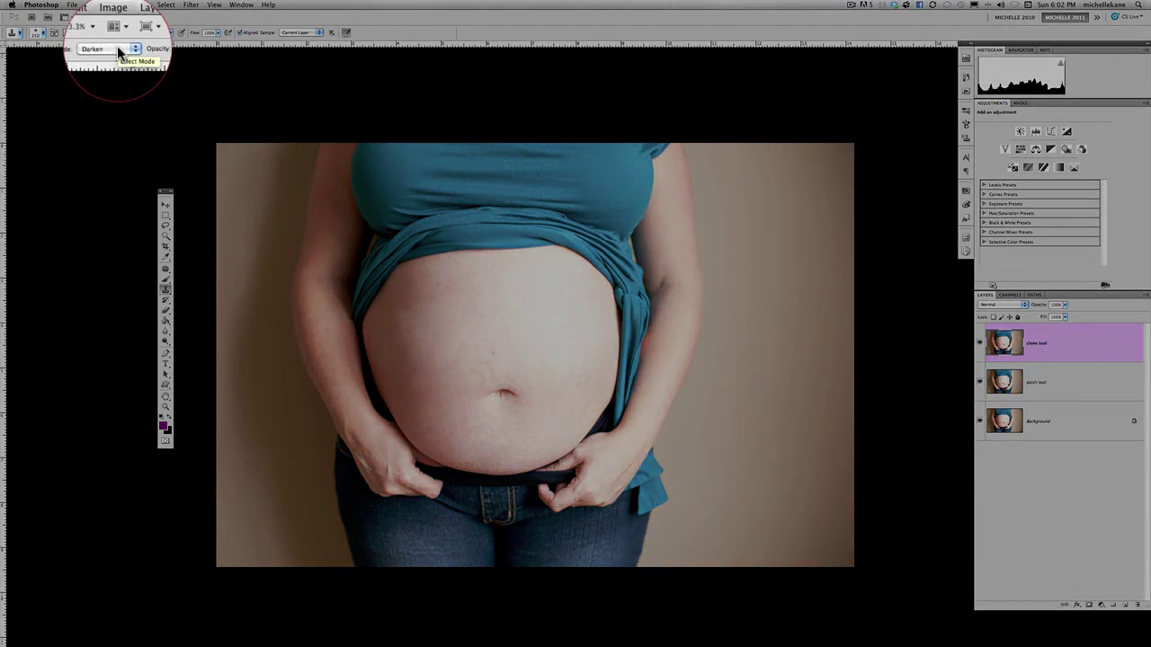
click(117, 45)
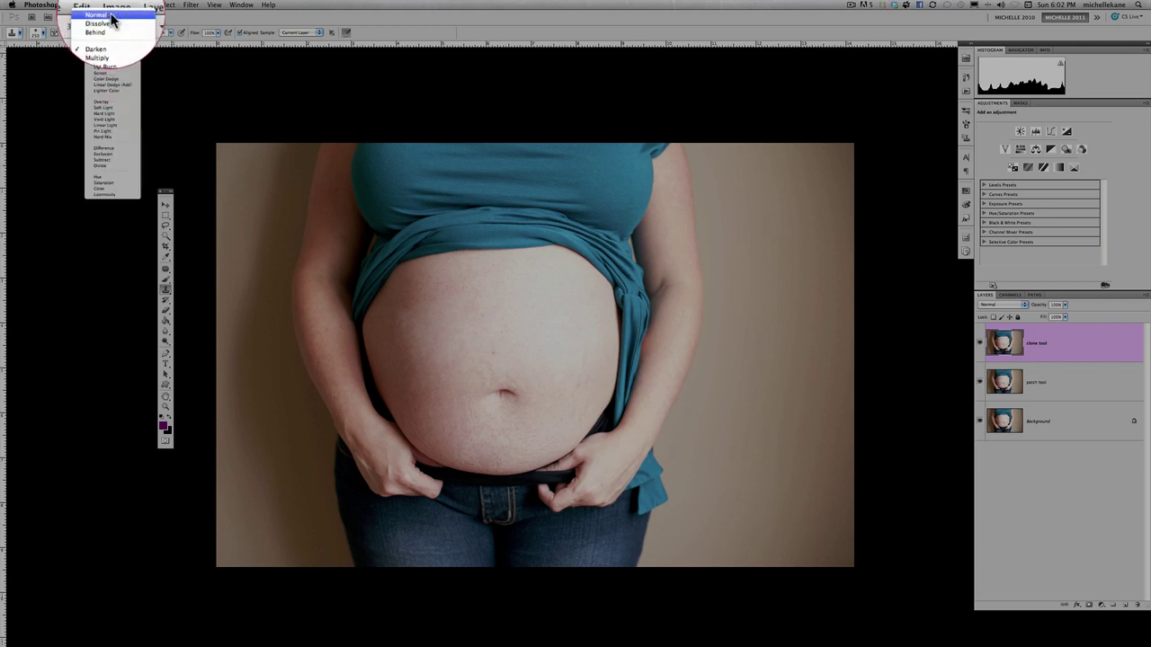
click(112, 18)
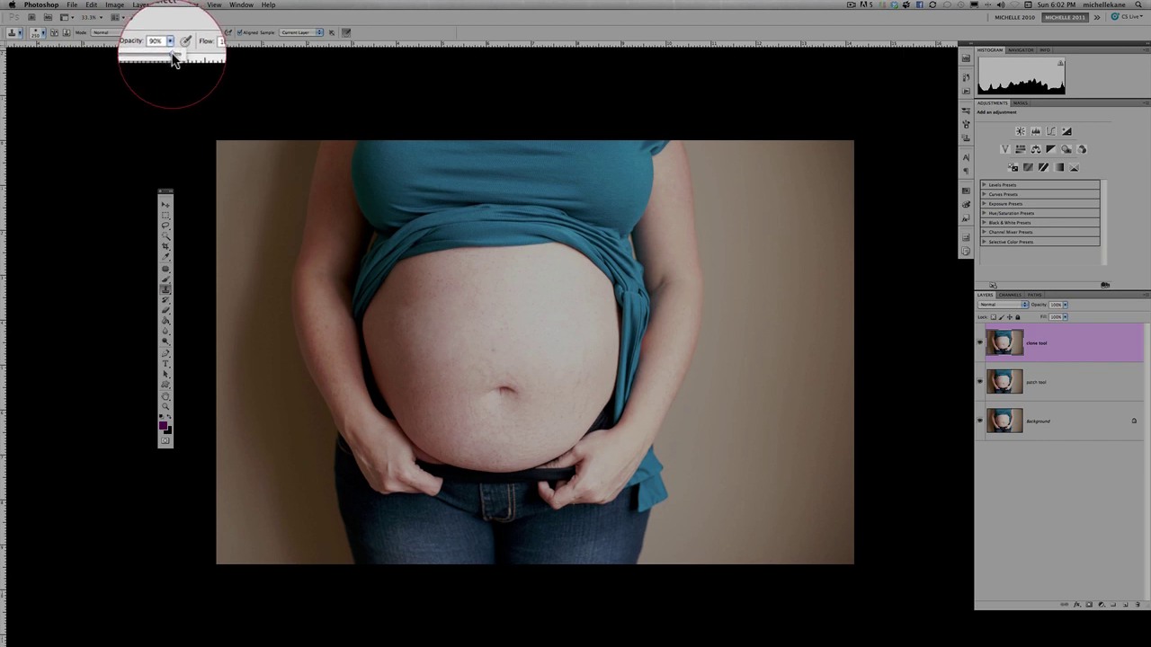
drag(175, 59, 149, 60)
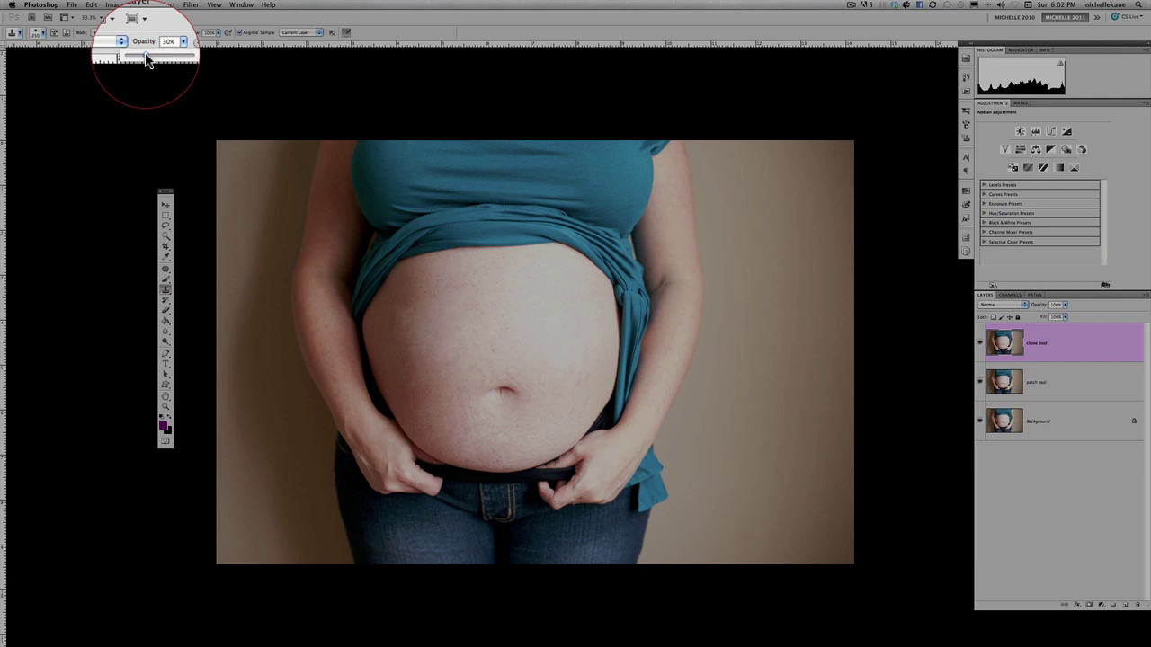
drag(145, 56, 144, 57)
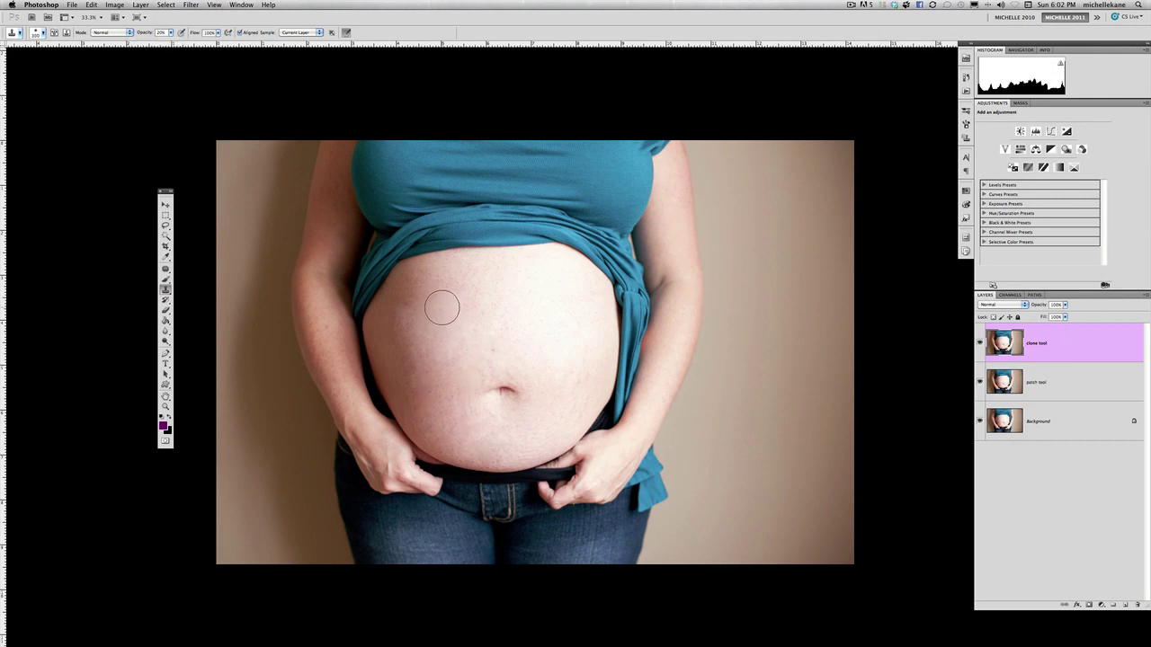
Step: Size the clone brush, sample clean skin, and try one stroke on the upper-left belly, then undo it
key(bracketright)
key(bracketright)
key(bracketleft)
key(bracketright)
key(bracketright)
key(bracketright)
key(bracketleft)
key(bracketleft)
key(bracketright)
key(bracketright)
key(bracketleft)
key(bracketleft)
key(bracketright)
alt+click(461, 327)
mouse_move(432, 326)
mouse_down()
mouse_move(411, 310)
mouse_move(419, 342)
mouse_move(433, 322)
mouse_up()
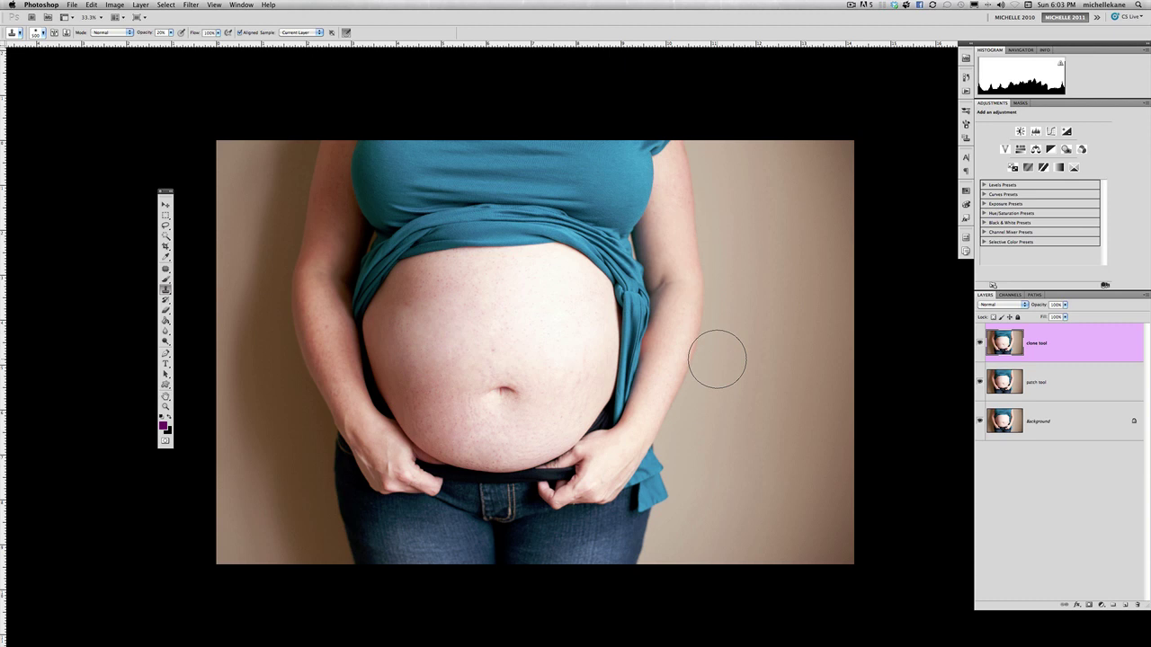
key(super+z)
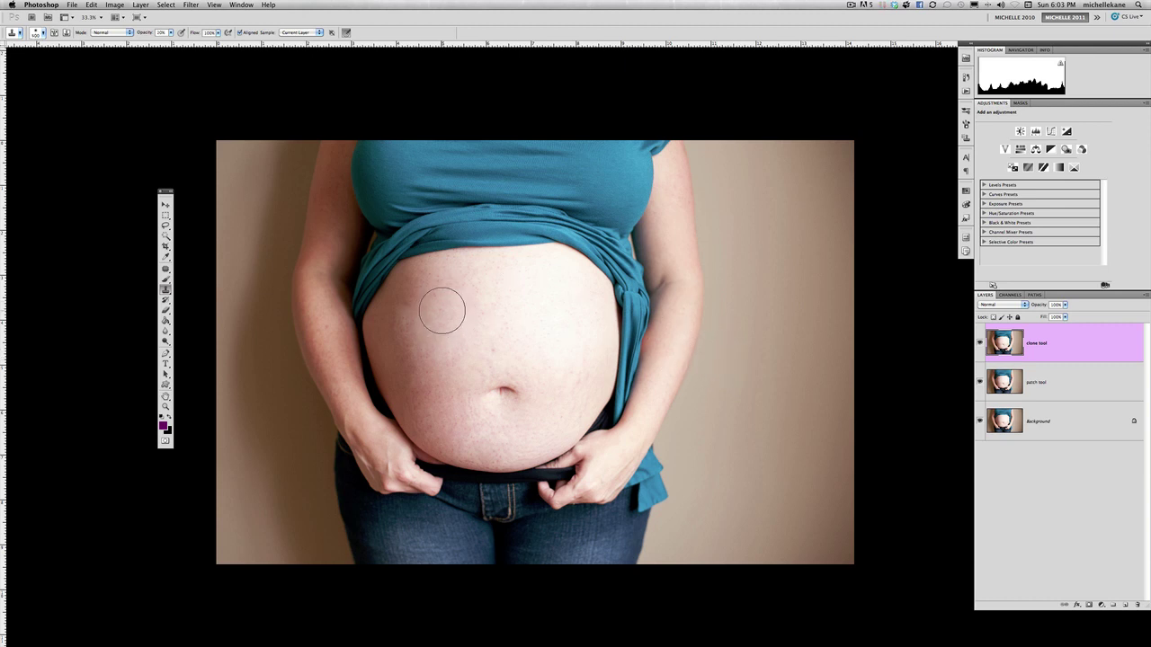
Step: Clone clean skin over the upper-left belly stretch marks, resampling sources as needed
key(bracketright)
alt+click(458, 303)
mouse_move(457, 303)
mouse_down()
mouse_move(426, 293)
mouse_move(424, 332)
mouse_move(421, 314)
mouse_move(440, 322)
mouse_move(405, 346)
mouse_up()
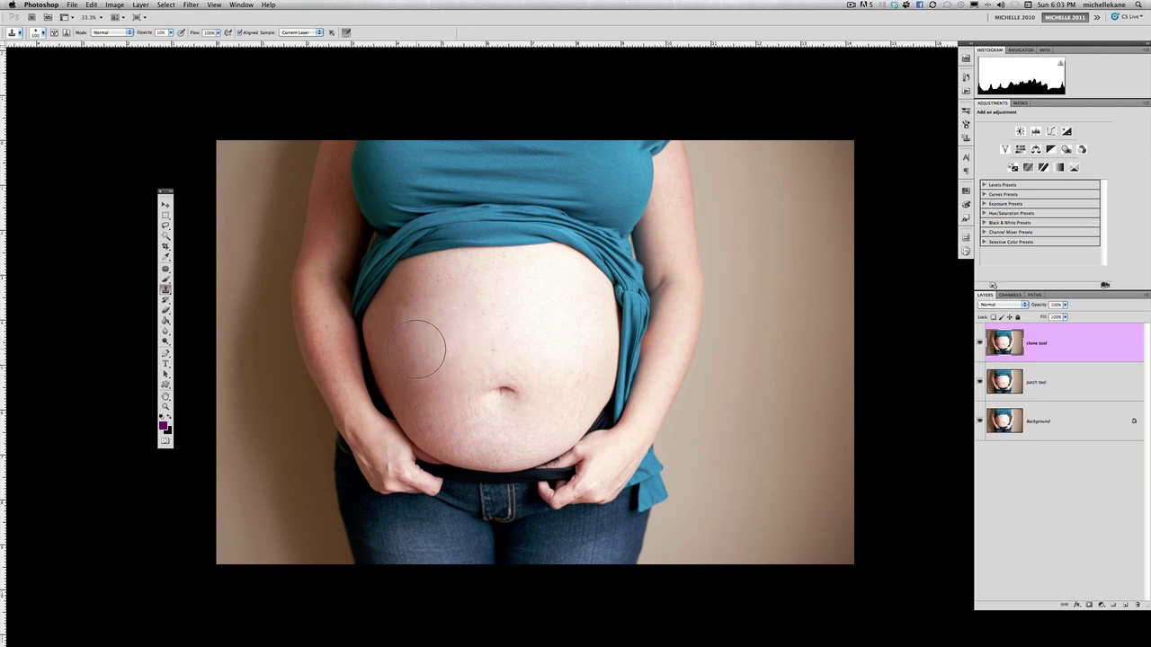
mouse_move(432, 329)
mouse_down()
mouse_move(410, 321)
mouse_move(419, 308)
mouse_move(450, 312)
mouse_move(431, 293)
mouse_move(465, 314)
mouse_move(410, 348)
mouse_move(452, 406)
mouse_up()
alt+click(459, 426)
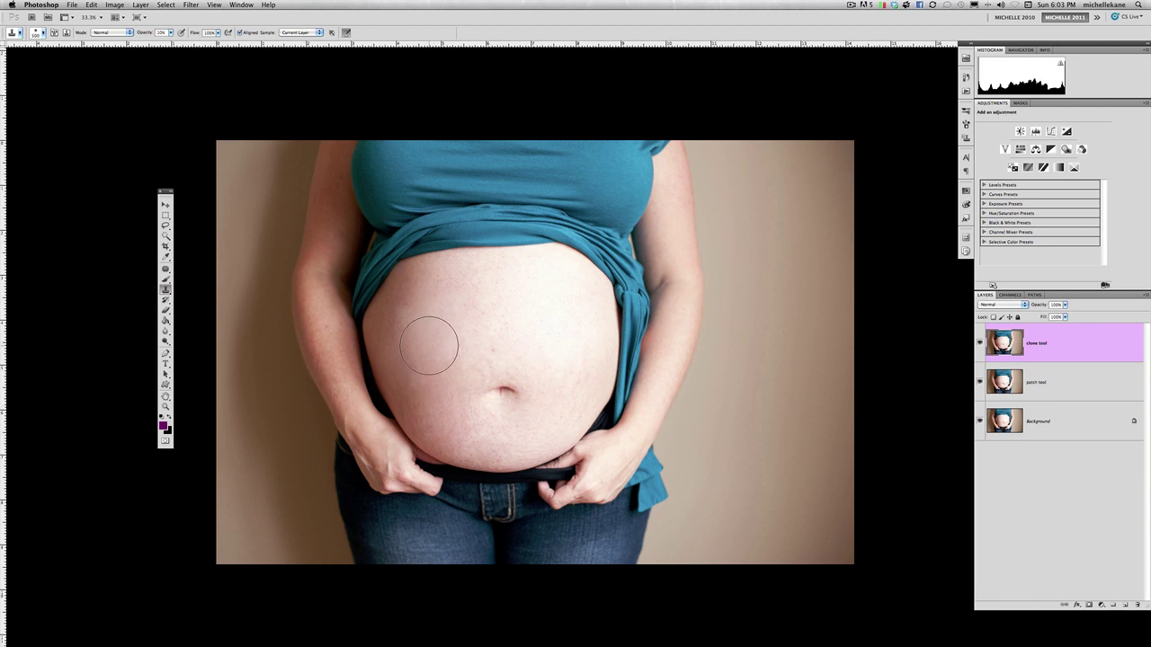
alt+click(430, 378)
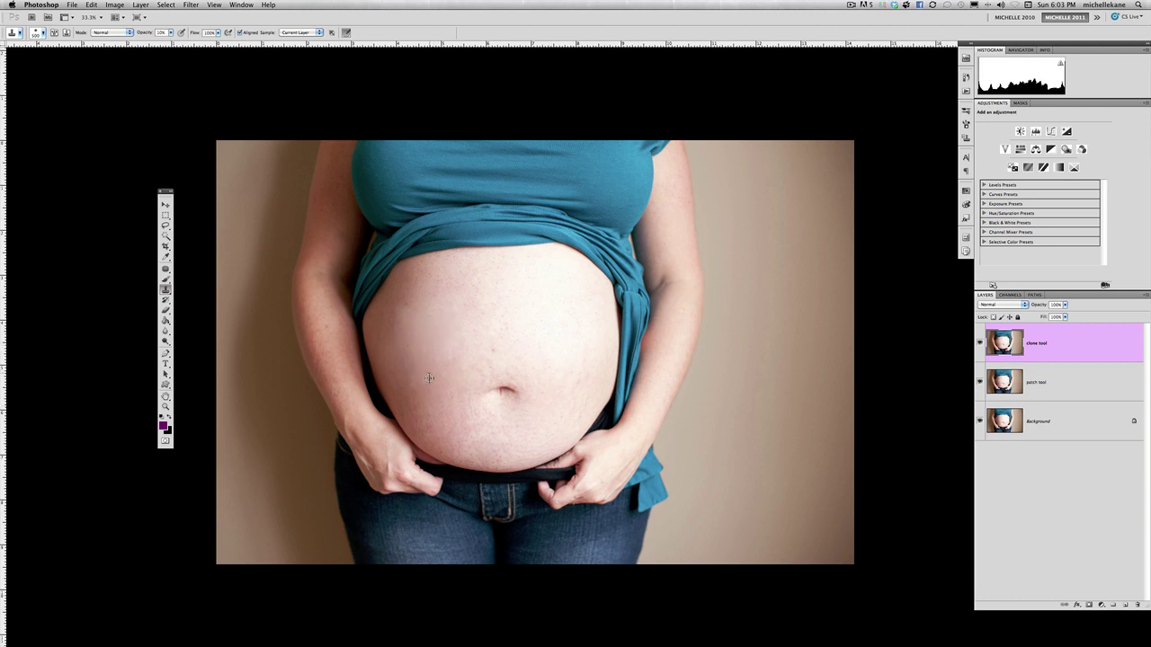
key(bracketleft)
key(bracketleft)
key(bracketleft)
key(bracketleft)
alt+click(477, 432)
click(582, 386)
Step: Clone clean skin over the stretch marks below the navel and on the right belly
key(bracketright)
key(bracketright)
key(bracketright)
key(bracketright)
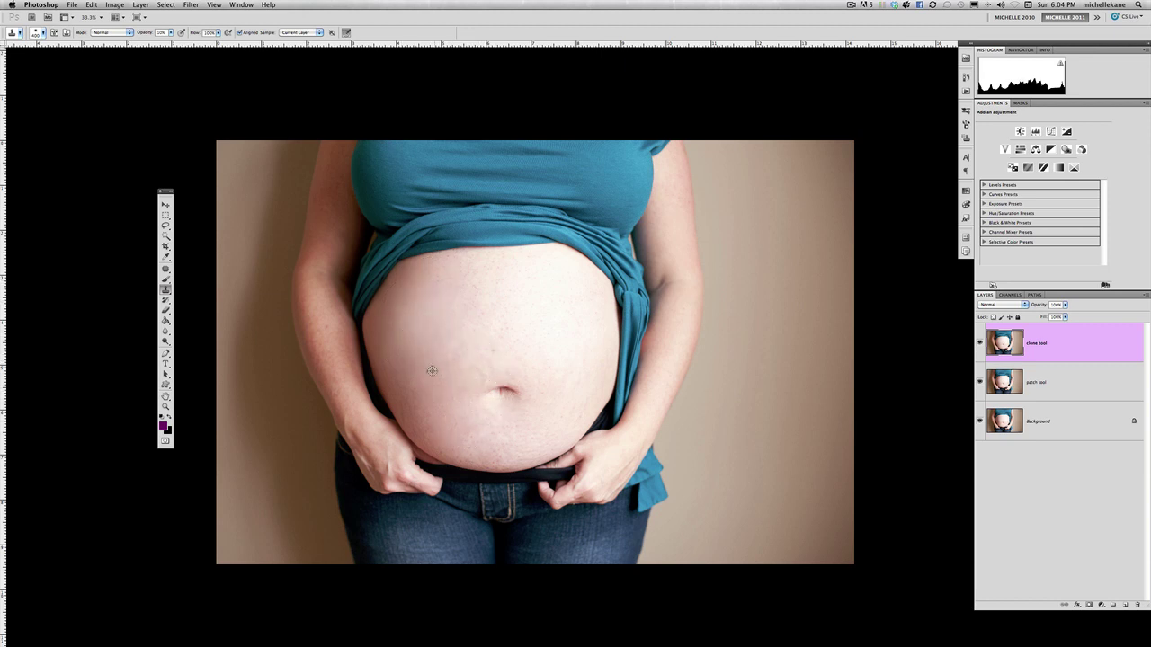
mouse_move(478, 430)
mouse_down()
mouse_move(484, 422)
mouse_move(489, 443)
mouse_up()
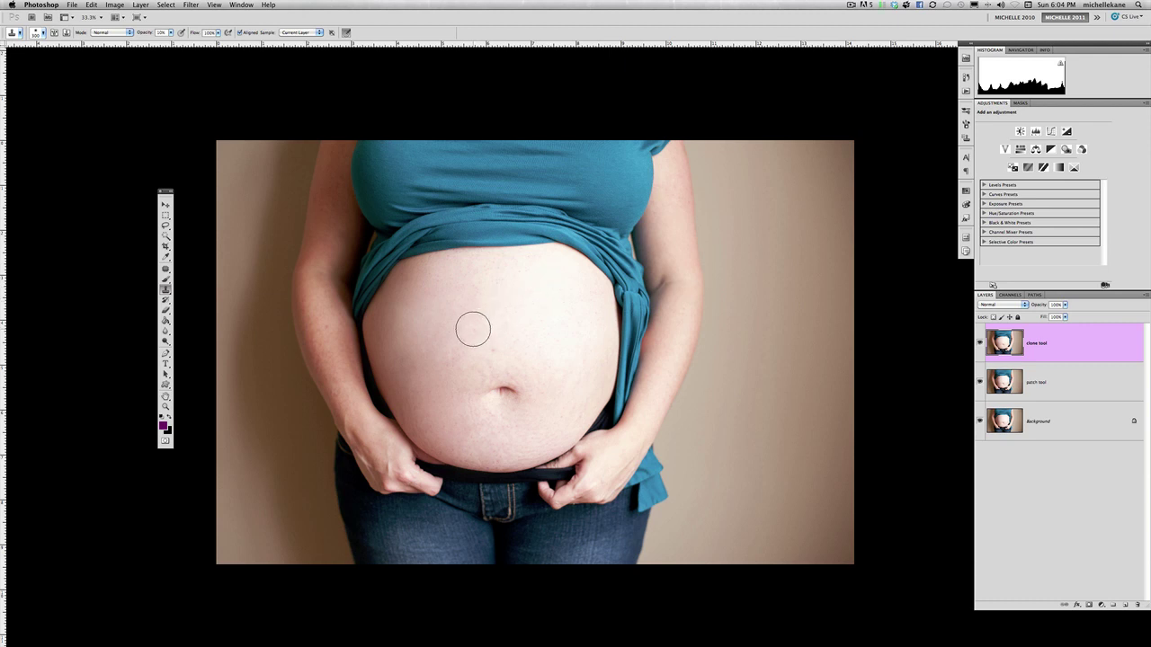
alt+click(527, 342)
click(491, 348)
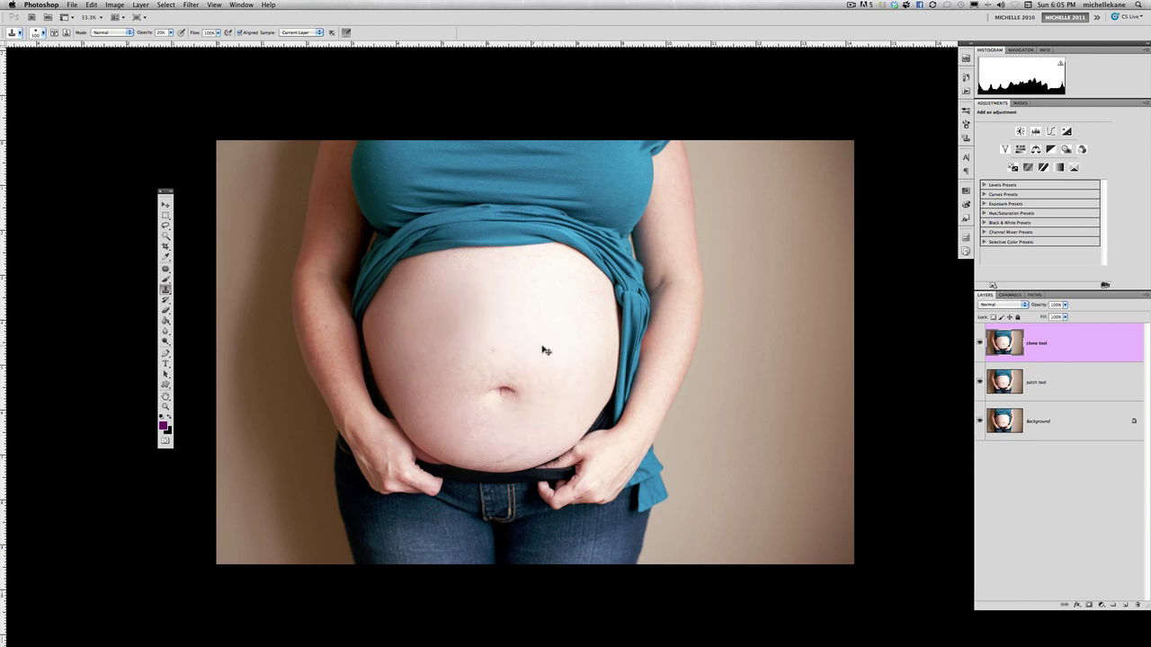
key(p)
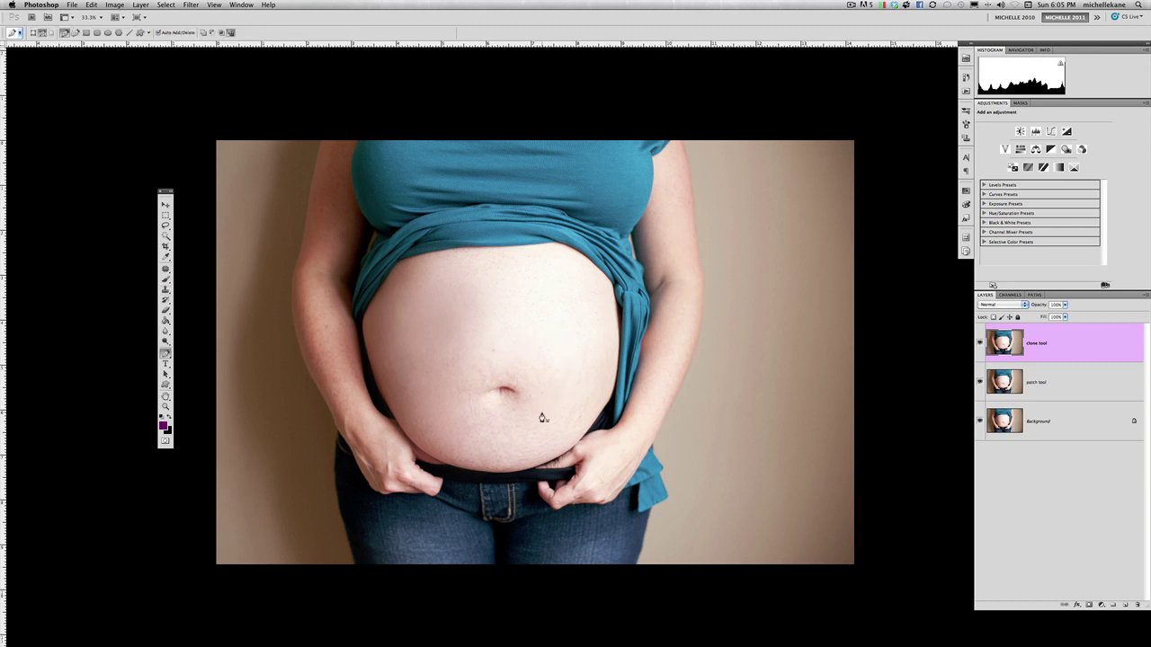
key(s)
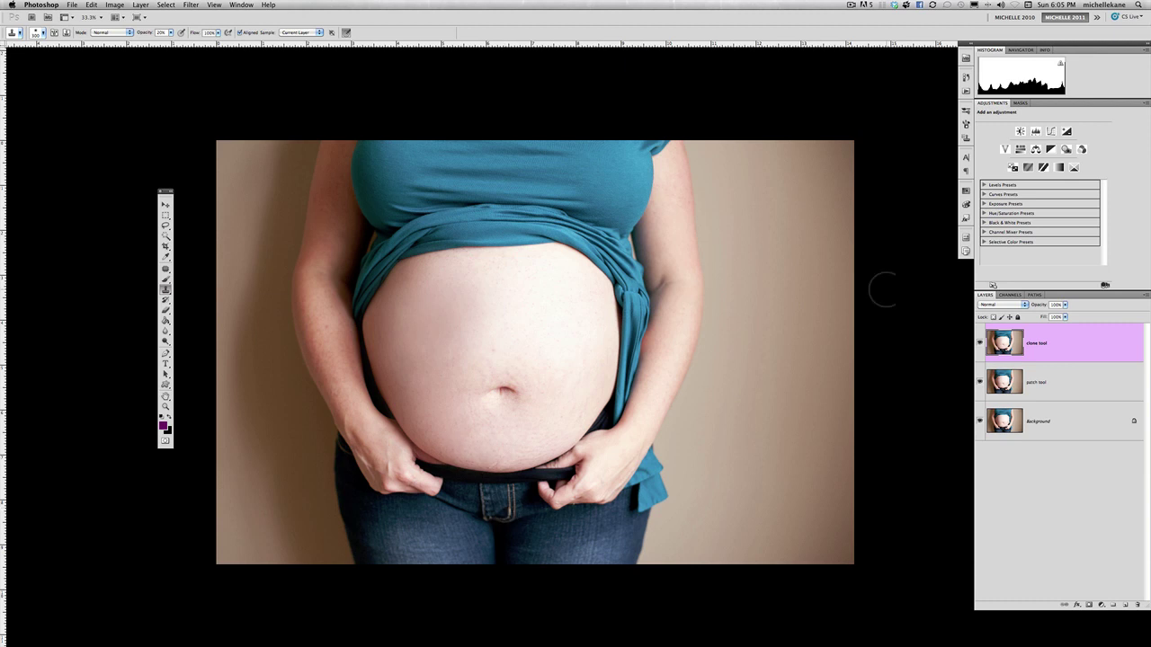
alt+click(980, 423)
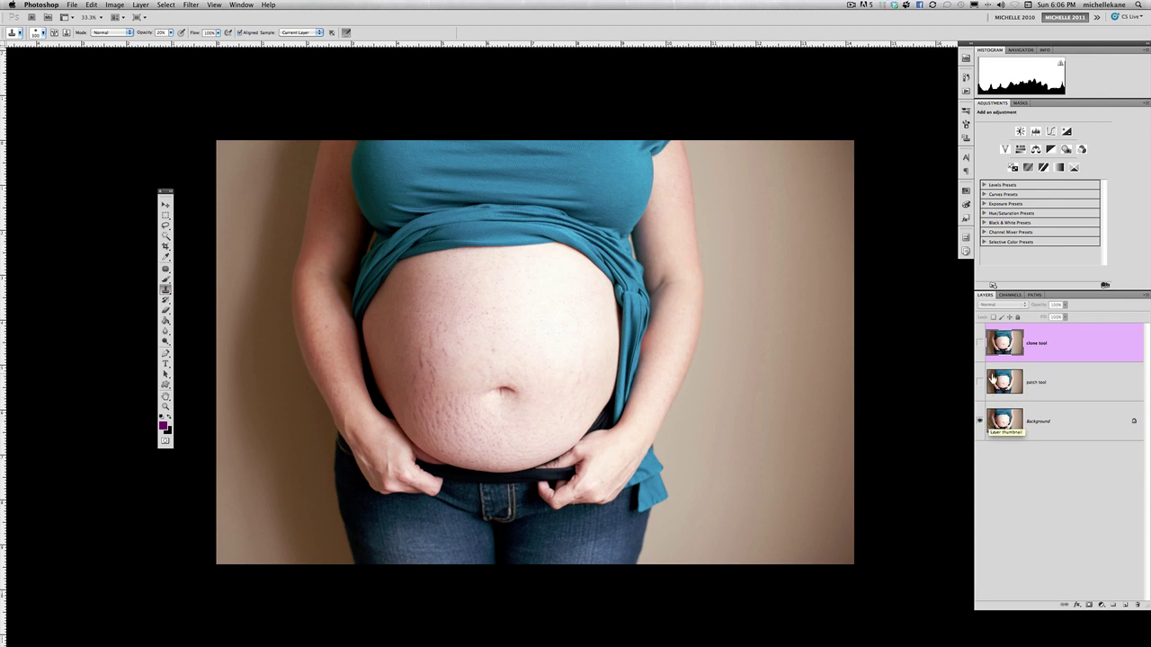
click(979, 382)
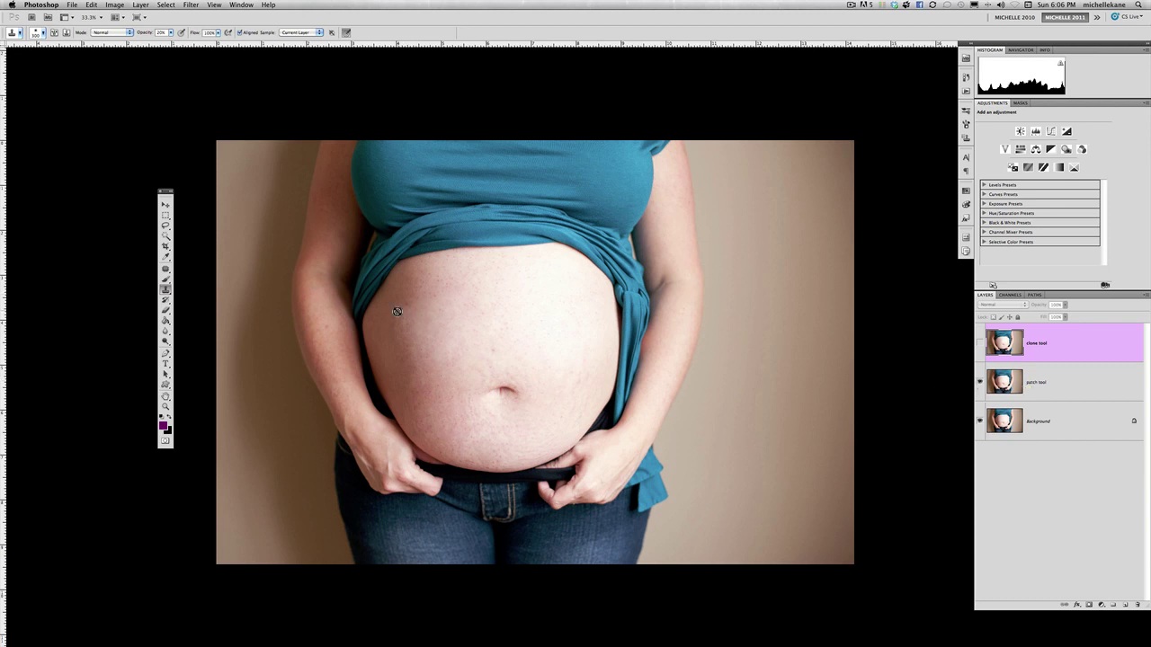
key(v)
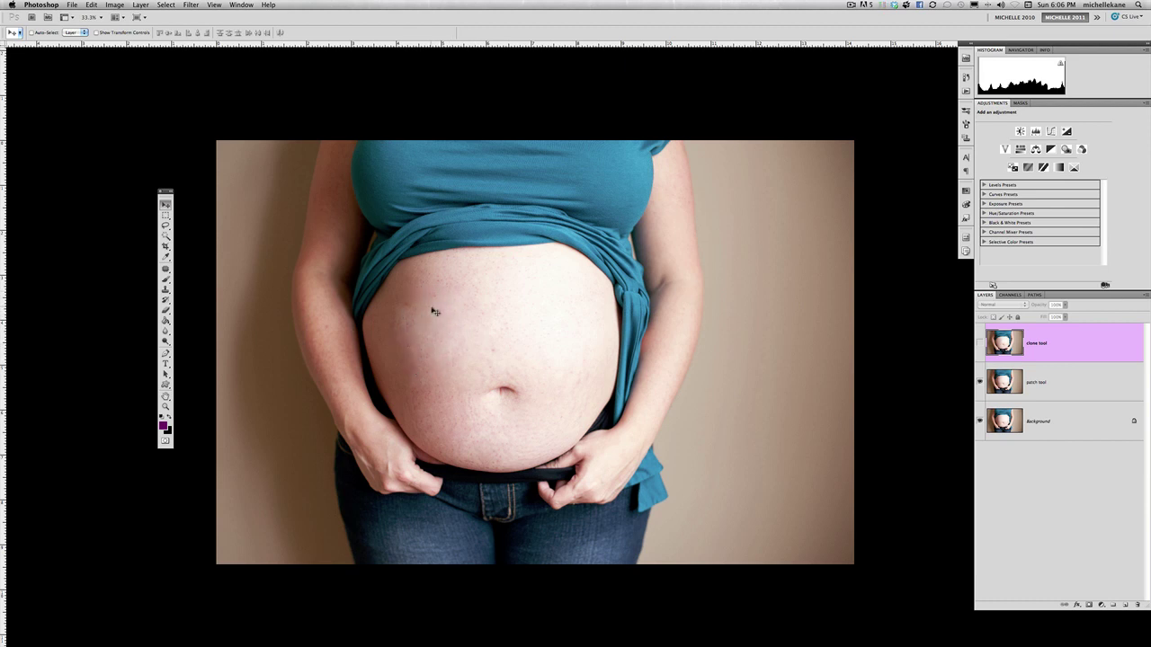
click(979, 343)
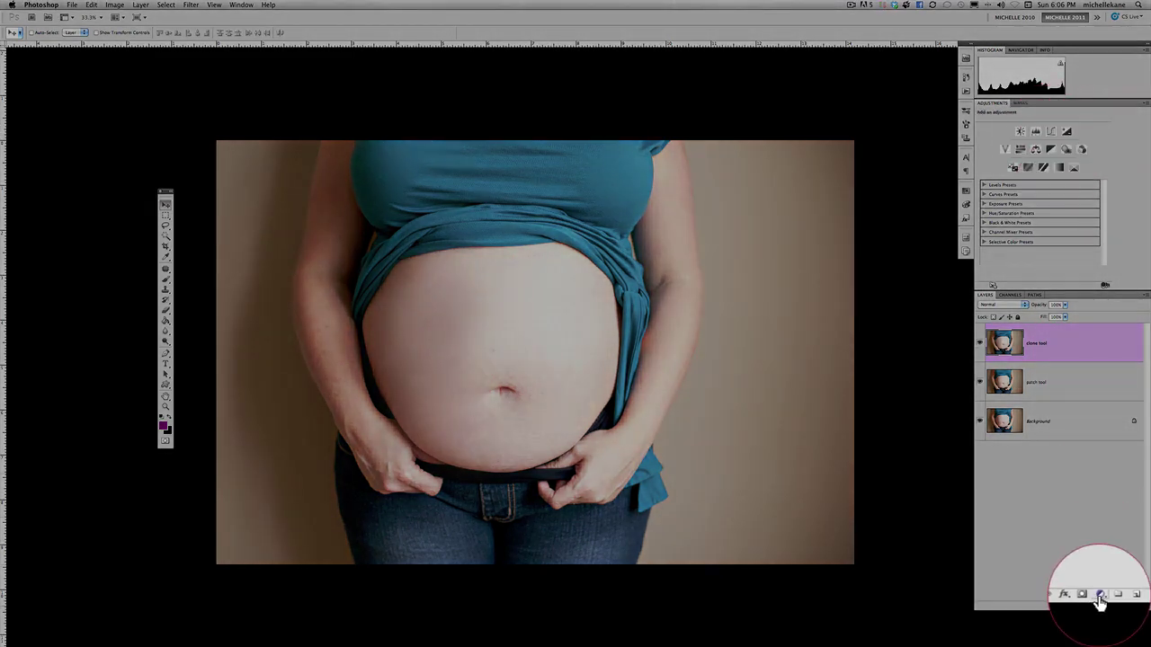
Step: Add a Curves adjustment layer and pull the RGB curve midpoint down to darken the midtones
click(1099, 598)
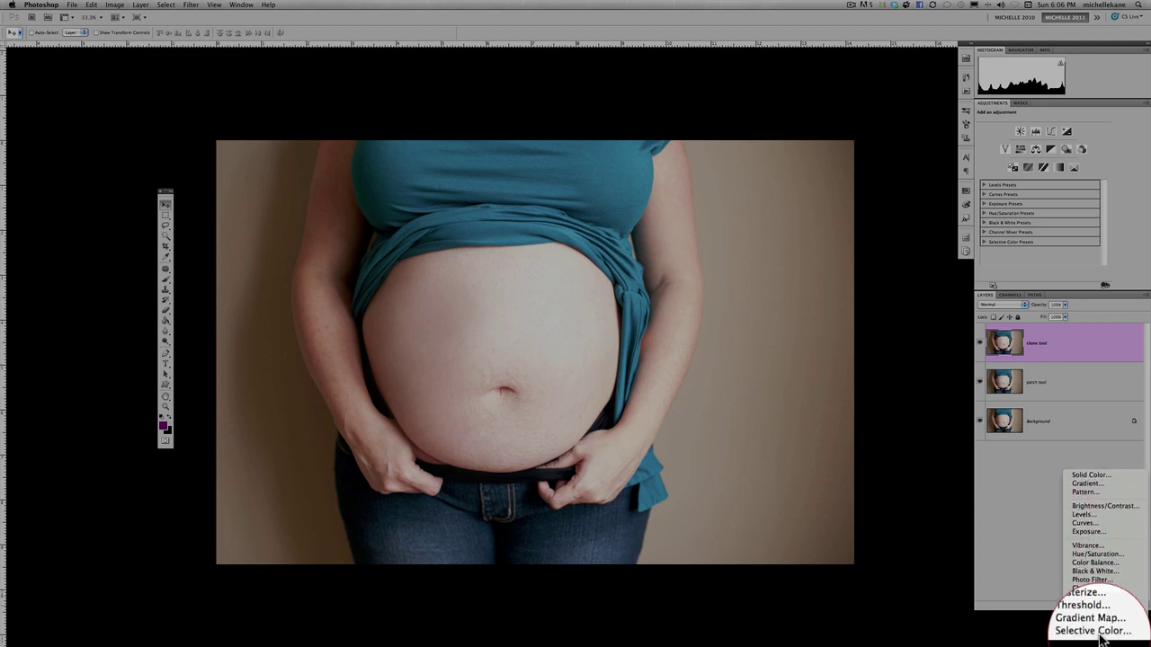
click(1094, 523)
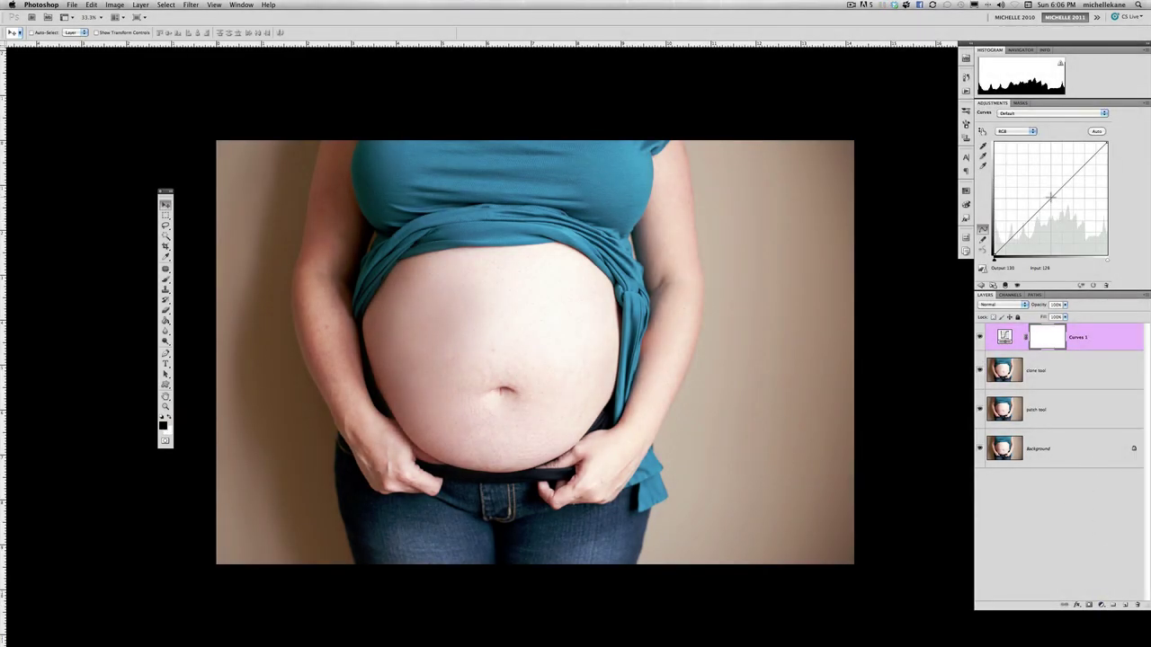
drag(1050, 196, 1057, 206)
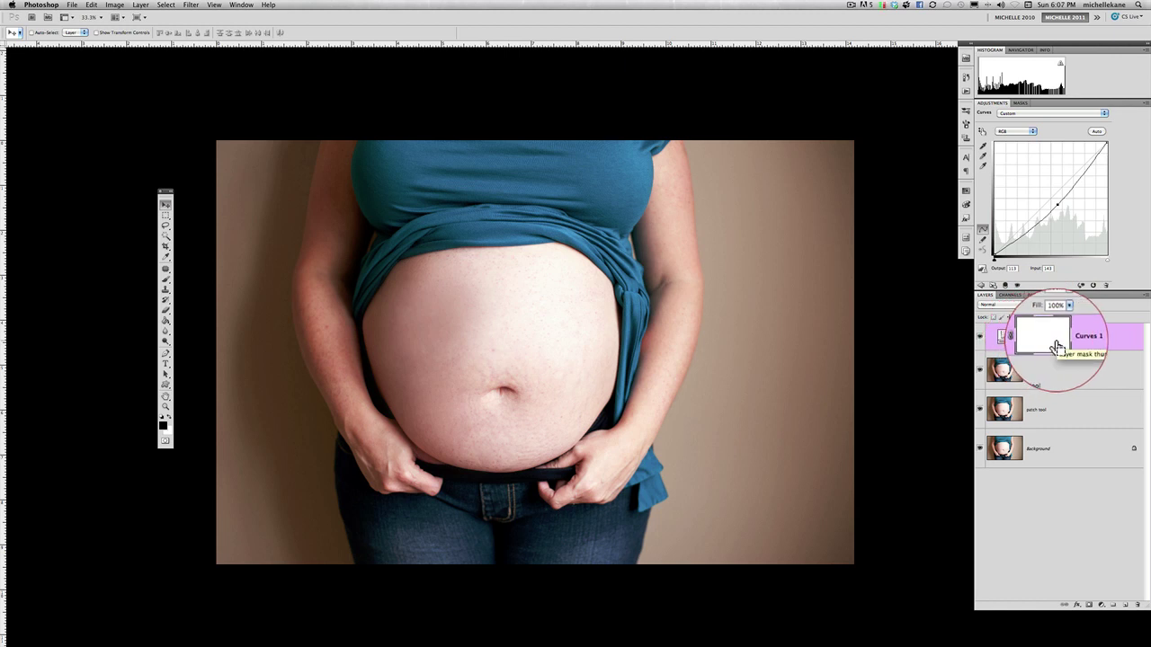
Step: Invert the Curves 1 mask to black, select the Brush Tool, and set white as foreground
key(super+i)
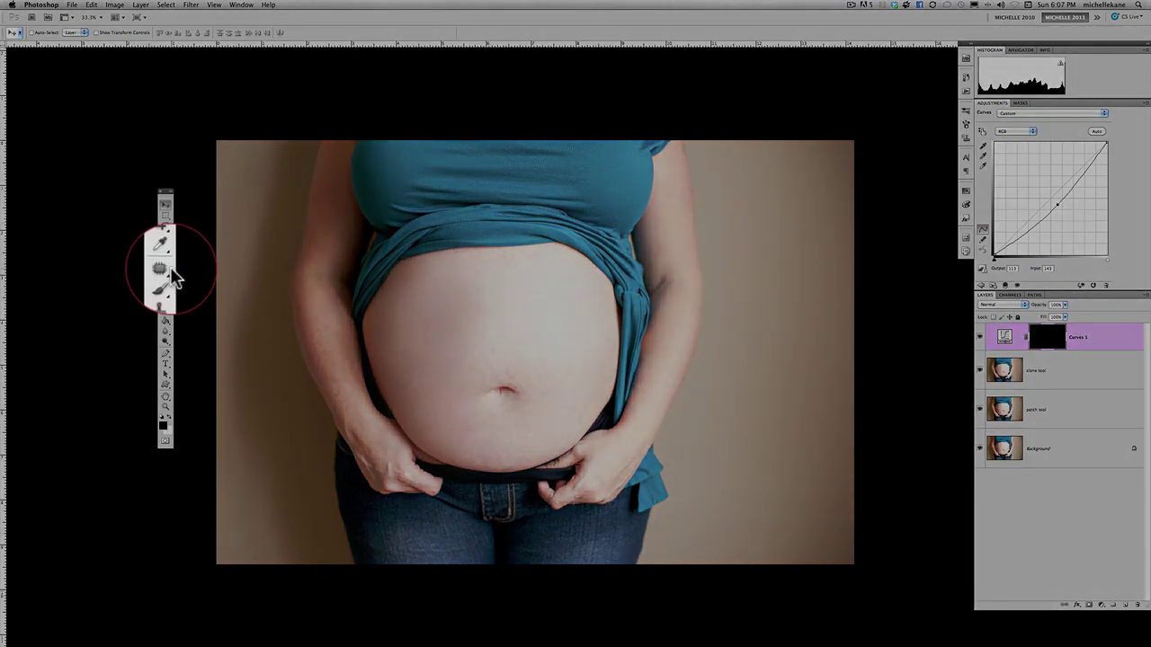
click(167, 285)
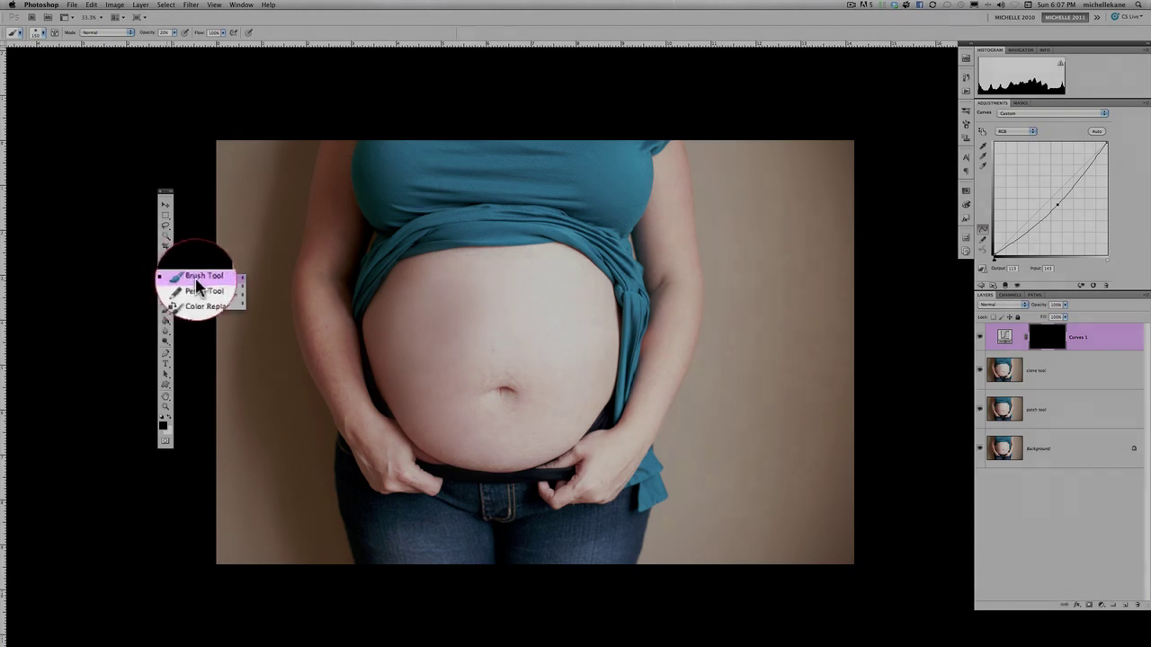
click(193, 277)
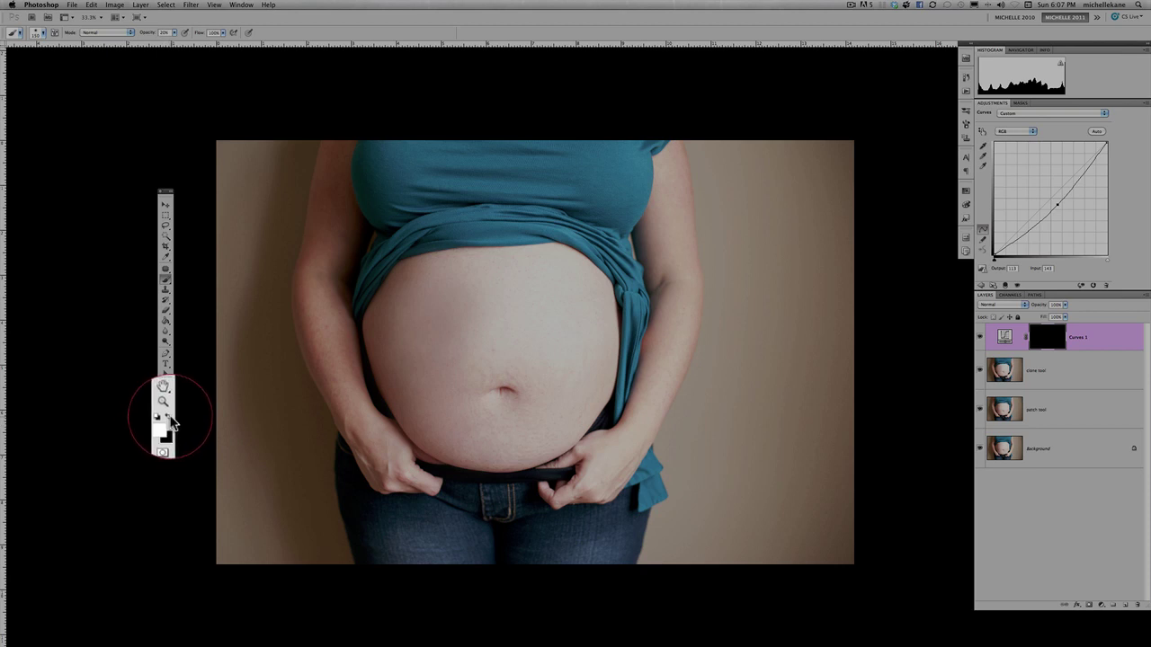
click(170, 416)
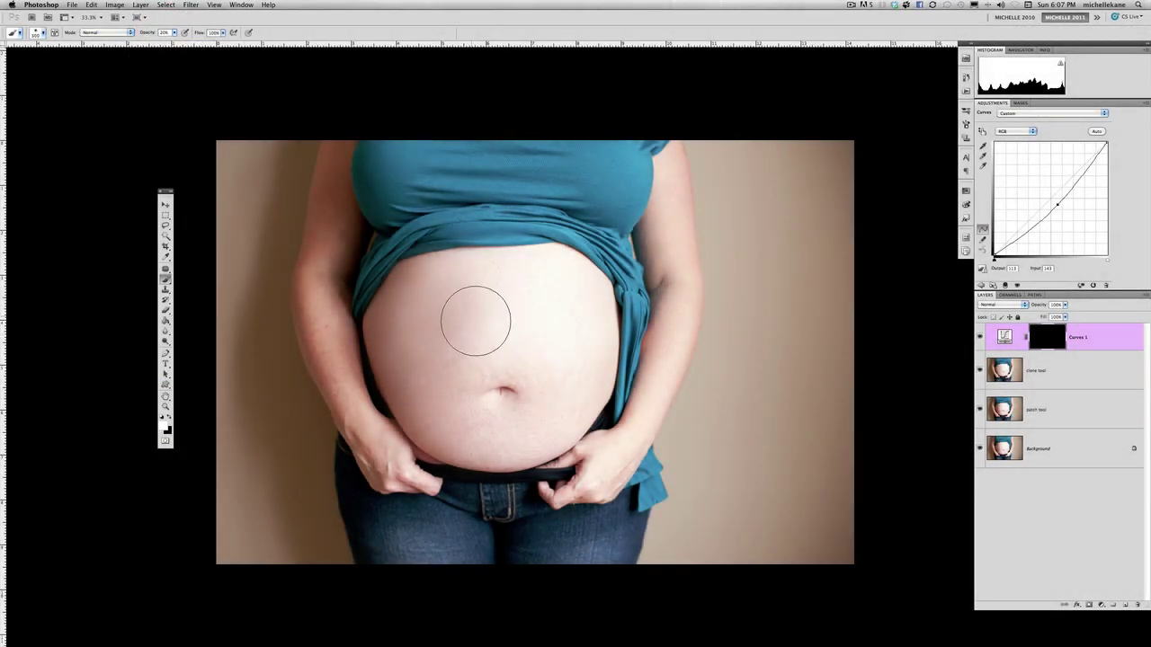
Step: Paint white on the Curves 1 mask over the upper-left belly with a 700 px soft brush at 20%
drag(476, 321, 436, 295)
right_click(442, 302)
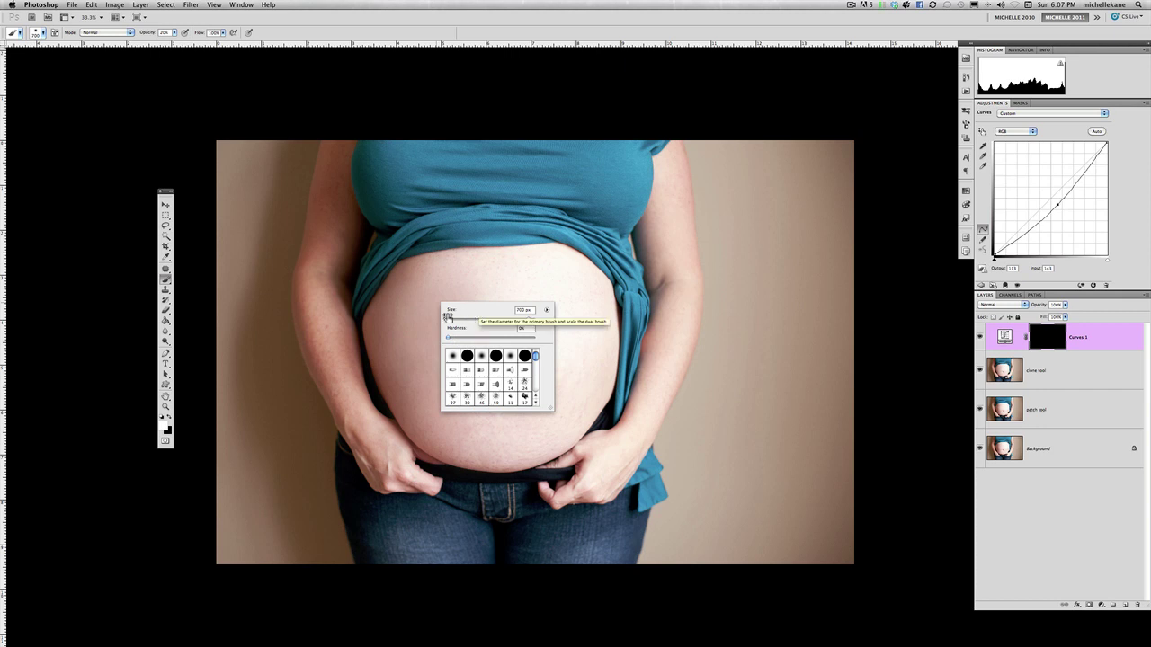
click(411, 325)
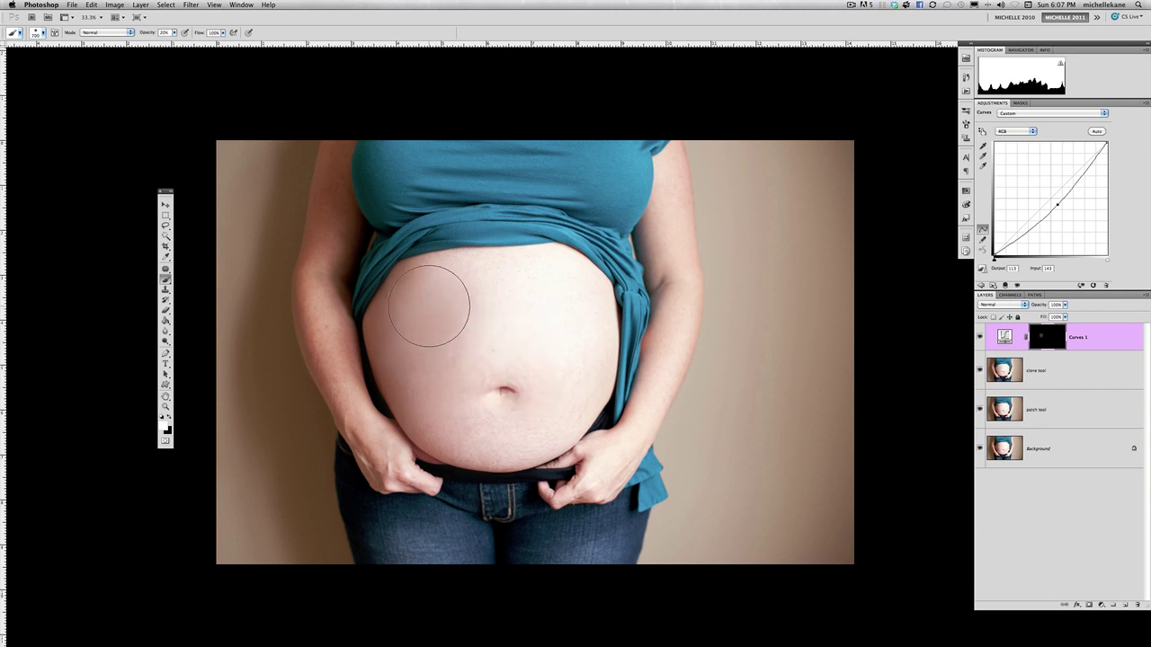
mouse_move(428, 302)
mouse_down()
mouse_move(432, 395)
mouse_move(446, 276)
mouse_move(445, 350)
mouse_move(454, 291)
mouse_move(470, 317)
mouse_move(446, 388)
mouse_move(465, 430)
mouse_move(427, 373)
mouse_move(422, 307)
mouse_move(395, 377)
mouse_move(469, 428)
mouse_move(460, 272)
mouse_move(463, 365)
mouse_move(445, 388)
mouse_move(461, 422)
mouse_move(484, 434)
mouse_move(421, 310)
mouse_move(428, 281)
mouse_move(422, 426)
mouse_move(548, 321)
mouse_move(521, 289)
mouse_move(550, 319)
mouse_move(558, 300)
mouse_move(551, 374)
mouse_move(541, 284)
mouse_move(576, 348)
mouse_move(521, 273)
mouse_move(575, 295)
mouse_move(532, 285)
mouse_move(570, 324)
mouse_move(558, 308)
mouse_move(570, 367)
mouse_move(535, 453)
mouse_move(546, 290)
mouse_move(532, 285)
mouse_move(584, 312)
mouse_move(540, 283)
mouse_move(538, 354)
mouse_move(520, 329)
mouse_move(551, 282)
mouse_move(559, 293)
mouse_move(507, 317)
mouse_move(533, 348)
mouse_move(558, 311)
mouse_move(561, 412)
mouse_move(535, 435)
mouse_move(488, 437)
mouse_move(486, 279)
mouse_move(434, 272)
mouse_move(423, 344)
mouse_move(471, 355)
mouse_move(528, 270)
mouse_move(560, 342)
mouse_move(566, 317)
mouse_move(543, 404)
mouse_move(493, 447)
mouse_move(529, 442)
mouse_move(562, 300)
mouse_move(548, 416)
mouse_move(567, 326)
mouse_move(542, 277)
mouse_move(554, 384)
mouse_up()
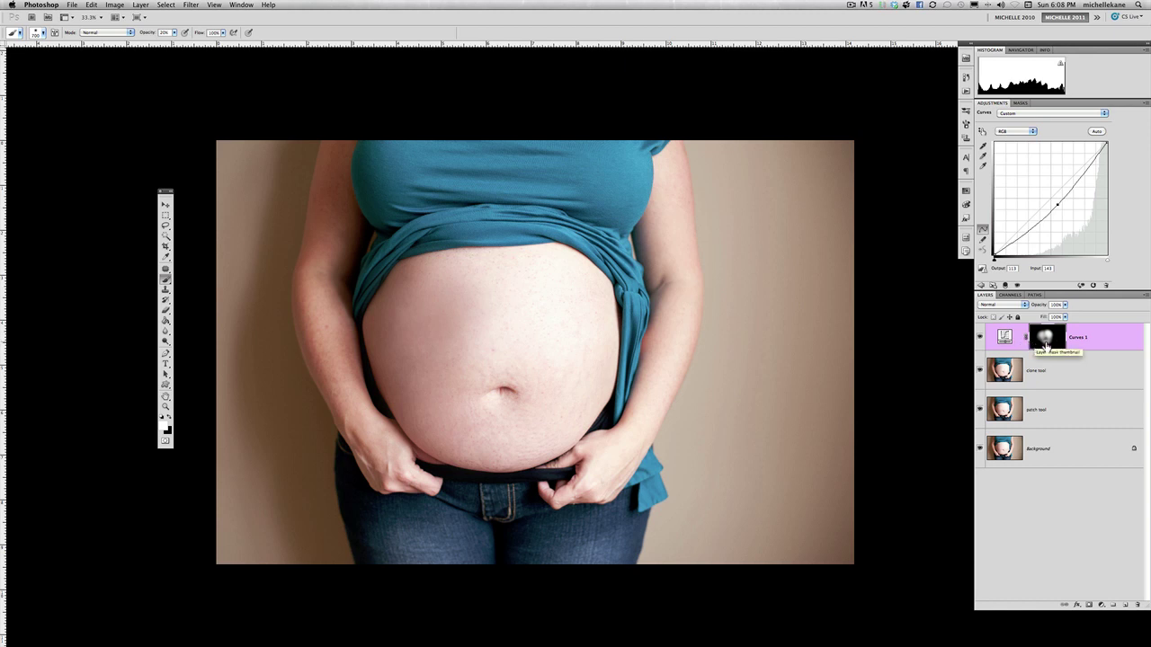
alt+click(1046, 339)
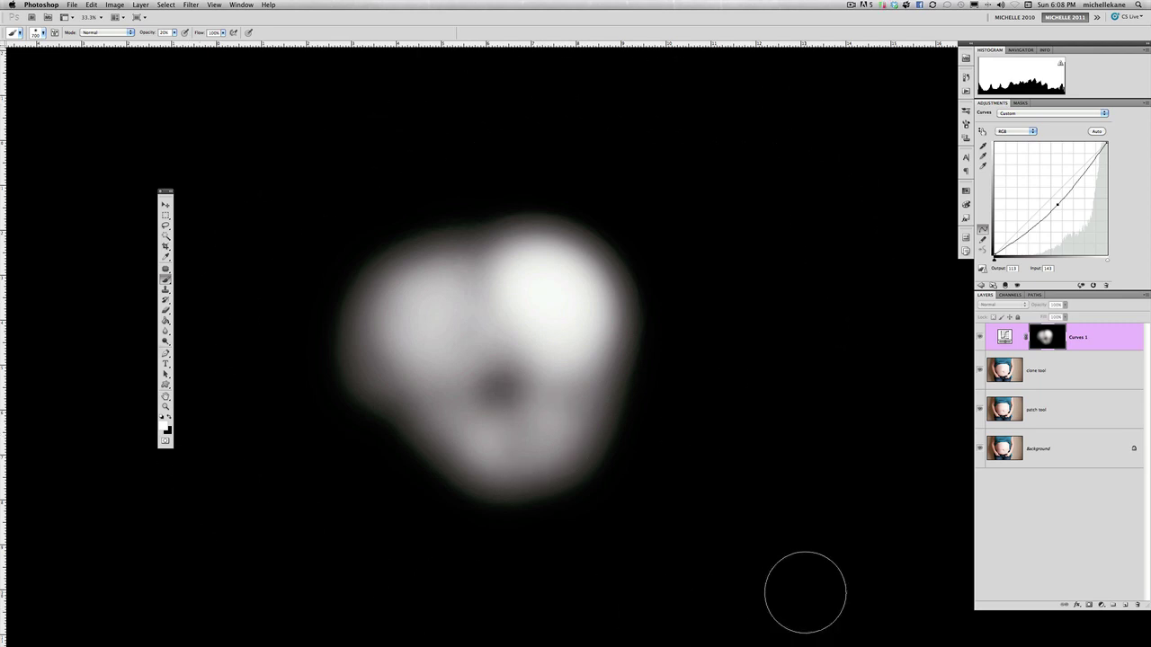
alt+click(1045, 340)
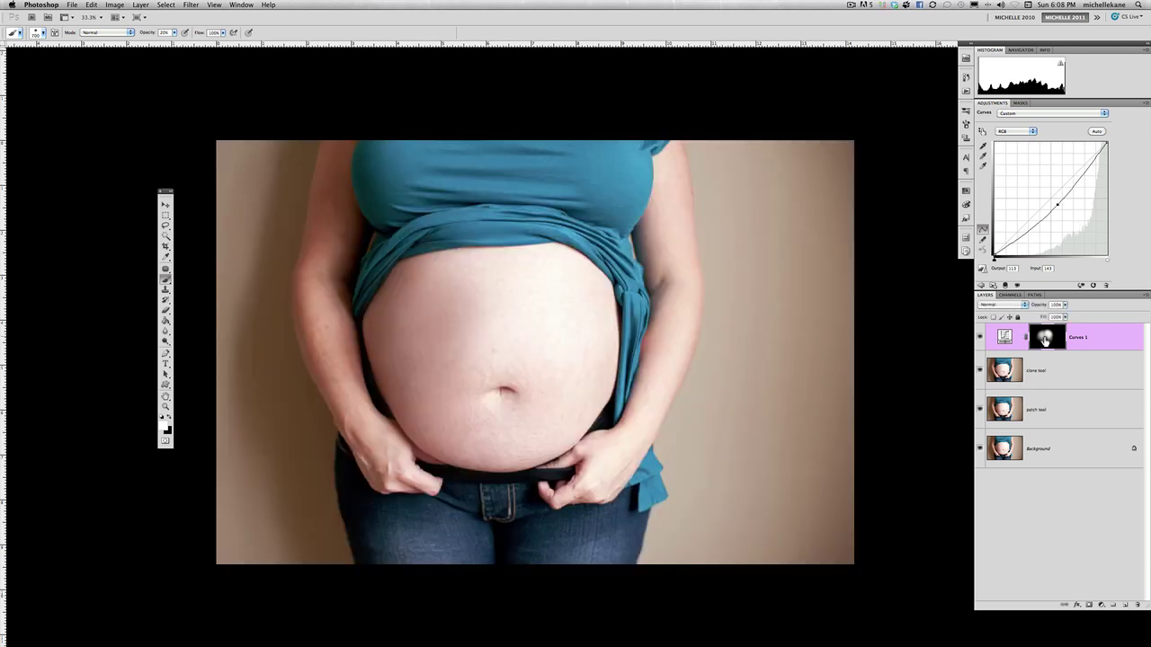
click(980, 338)
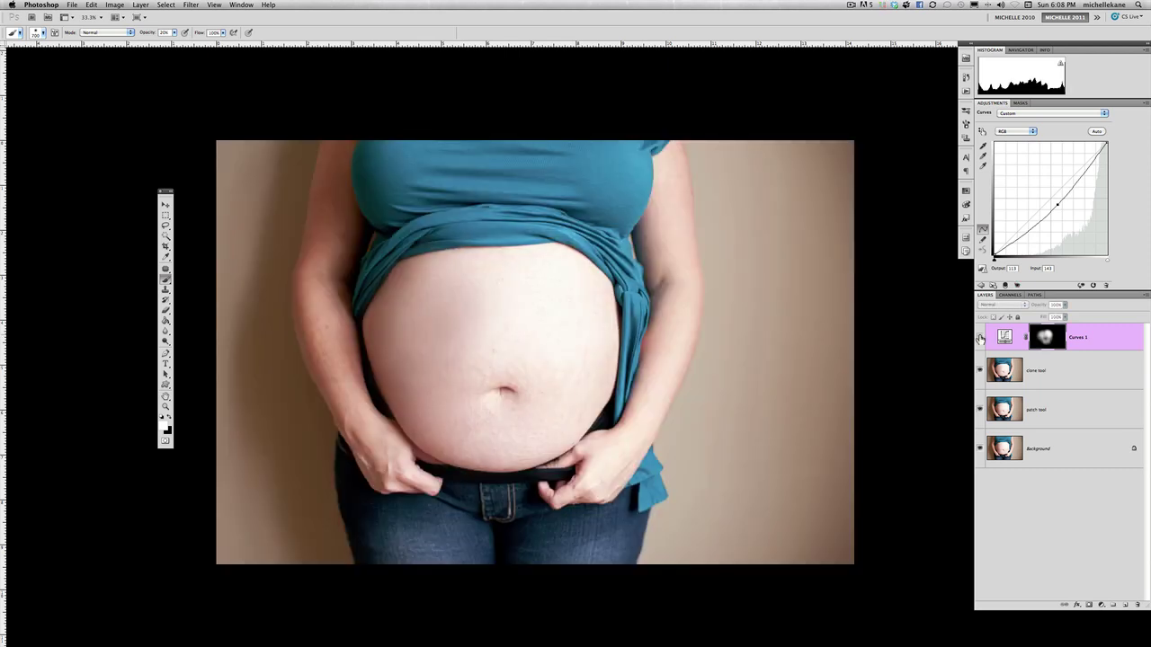
click(979, 338)
click(980, 338)
click(980, 338)
click(980, 338)
click(980, 338)
click(980, 338)
click(980, 338)
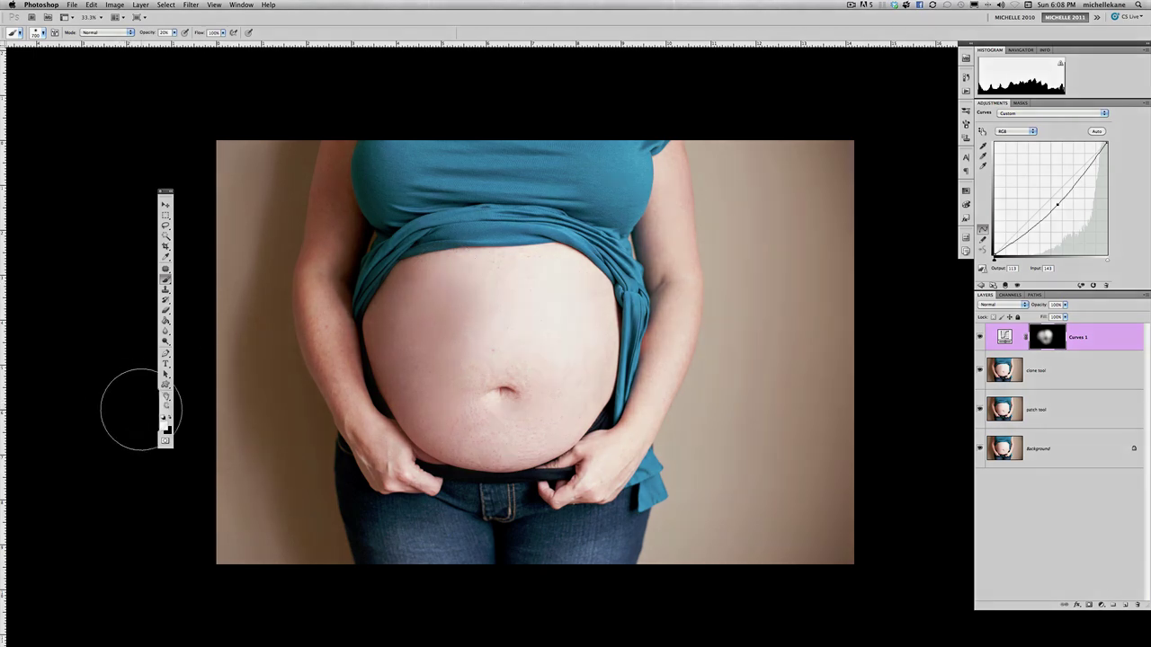
Step: Paint black on the Curves 1 mask over the upper-left belly, then set layer opacity to 100%
key(x)
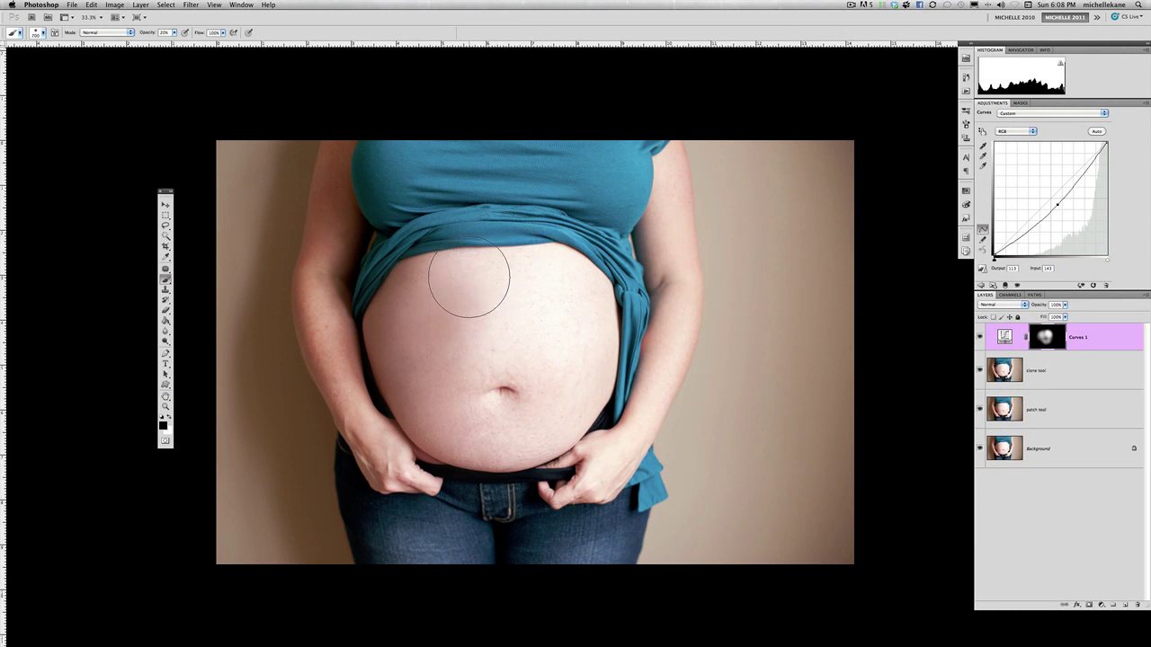
mouse_move(467, 279)
mouse_down()
mouse_move(441, 284)
mouse_move(427, 310)
mouse_move(426, 292)
mouse_move(423, 349)
mouse_move(428, 311)
mouse_move(401, 280)
mouse_move(402, 384)
mouse_move(427, 321)
mouse_move(413, 296)
mouse_move(404, 332)
mouse_move(461, 372)
mouse_move(449, 342)
mouse_move(465, 440)
mouse_move(431, 302)
mouse_move(409, 267)
mouse_move(578, 286)
mouse_up()
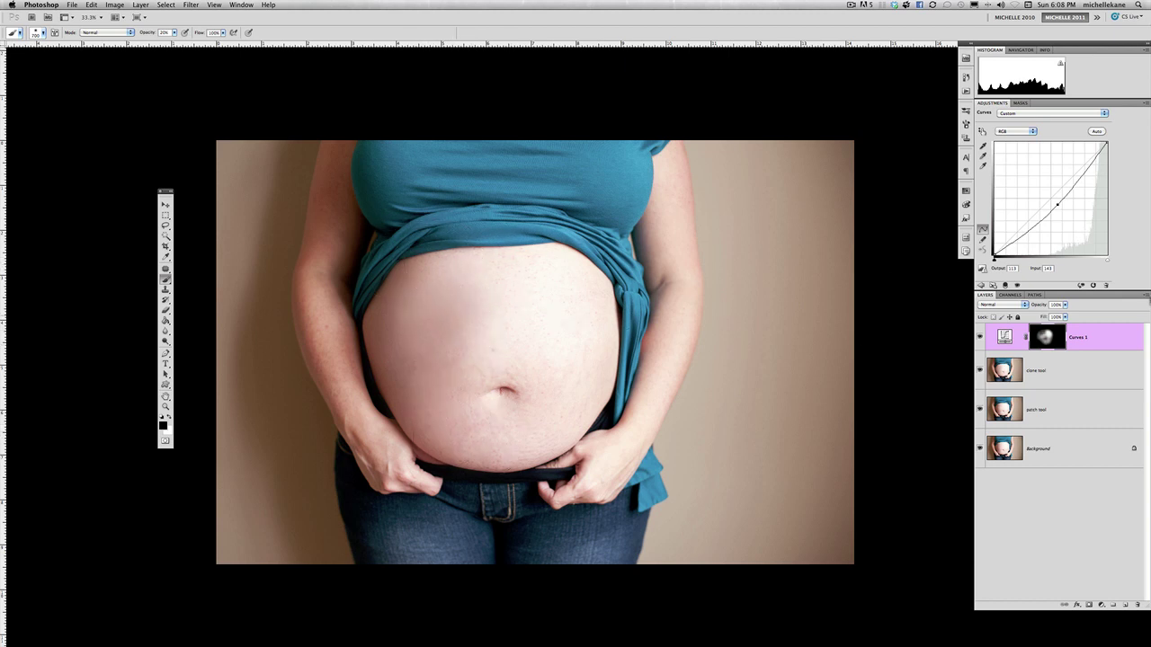
click(1065, 305)
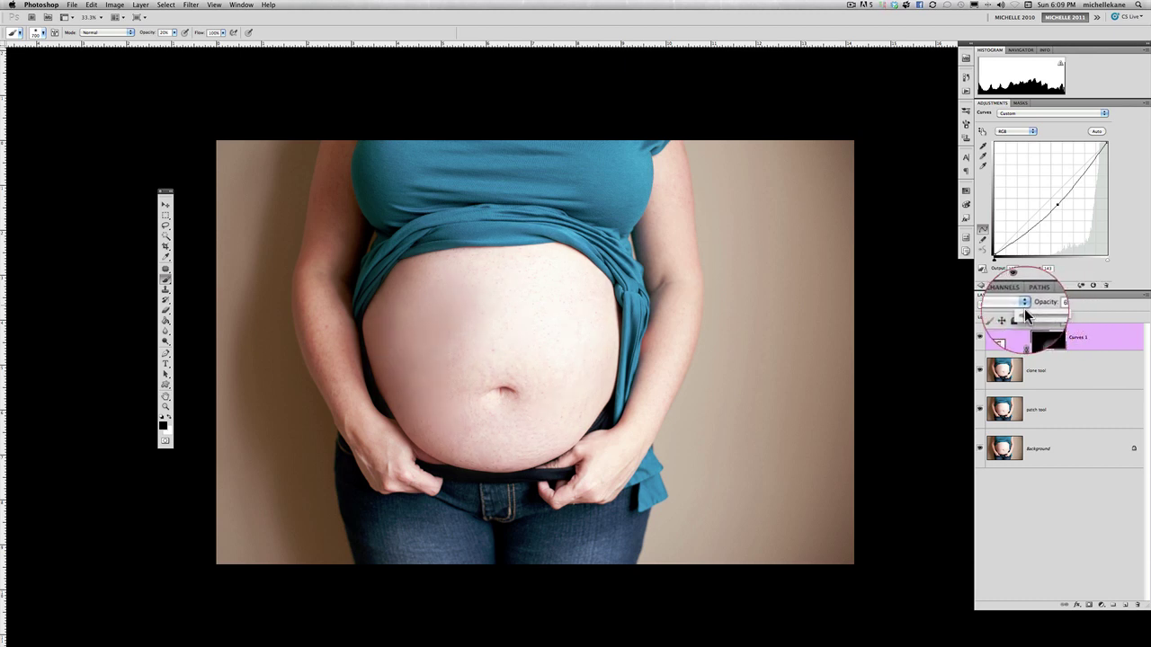
drag(1026, 314, 1075, 316)
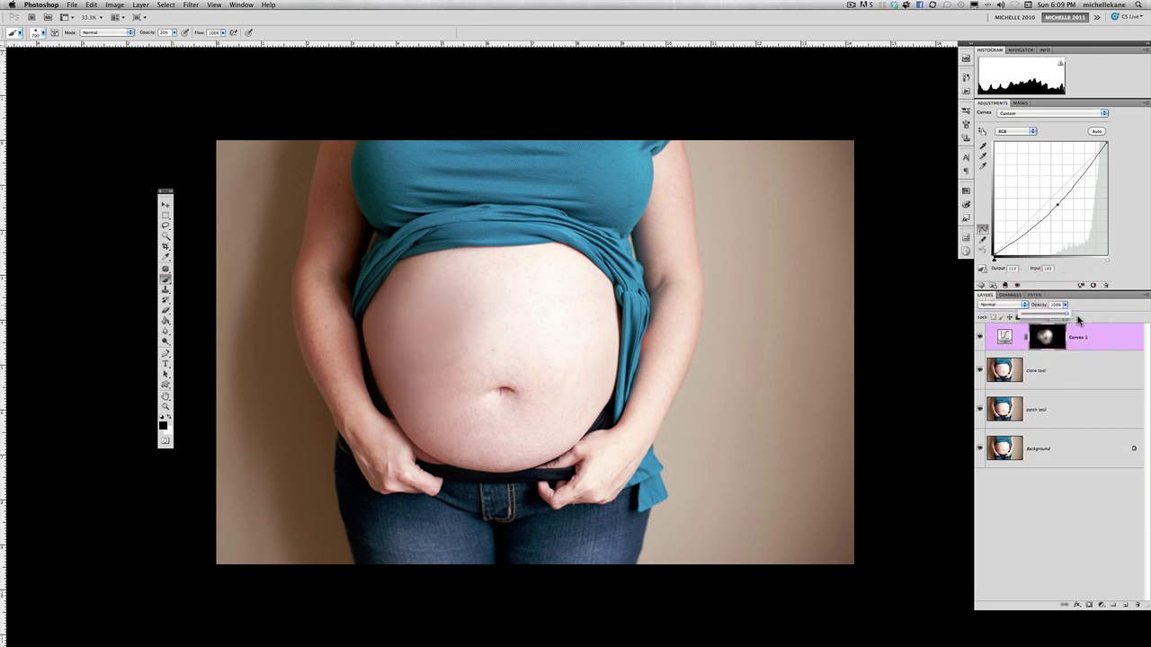
click(1081, 339)
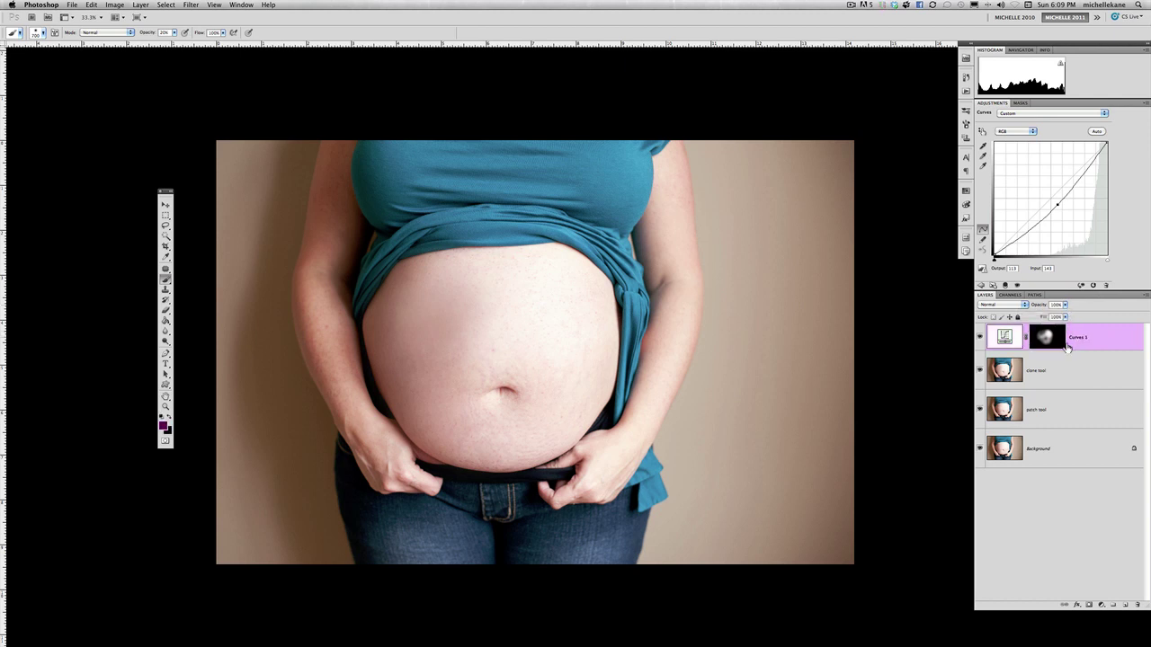
alt+click(980, 450)
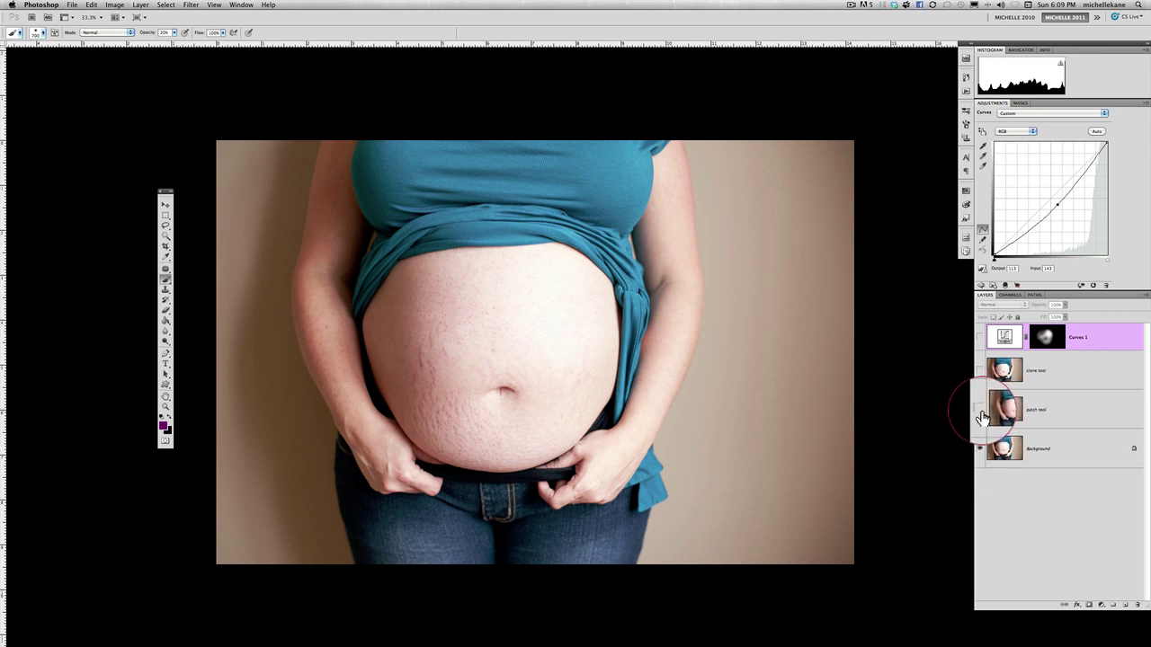
click(979, 410)
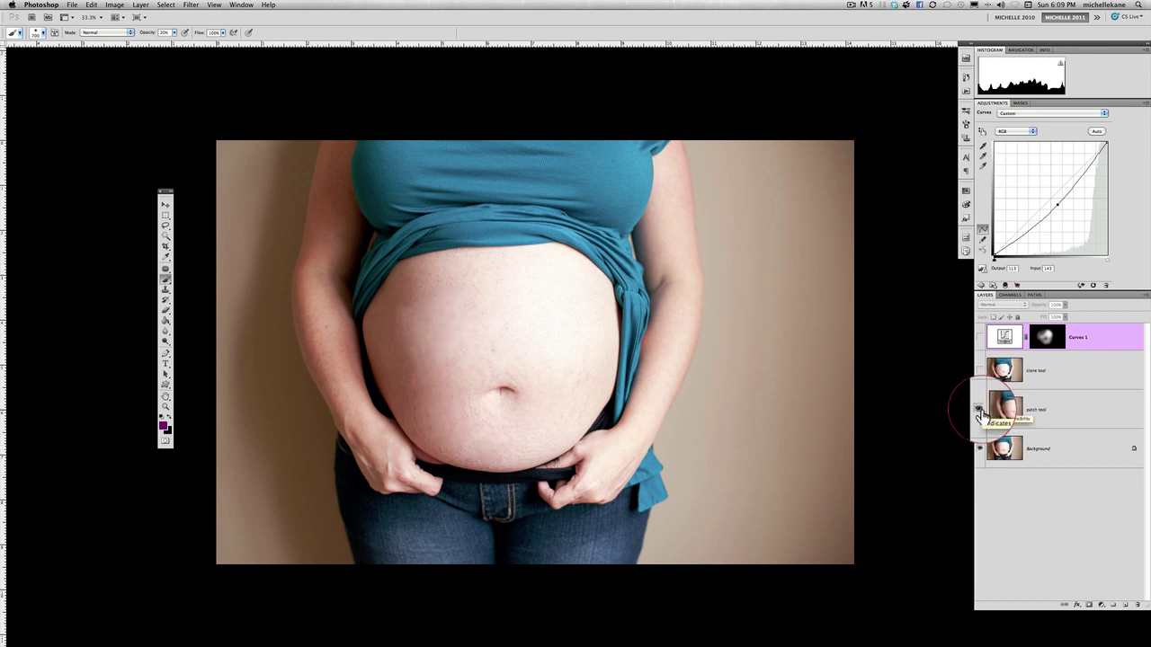
click(980, 410)
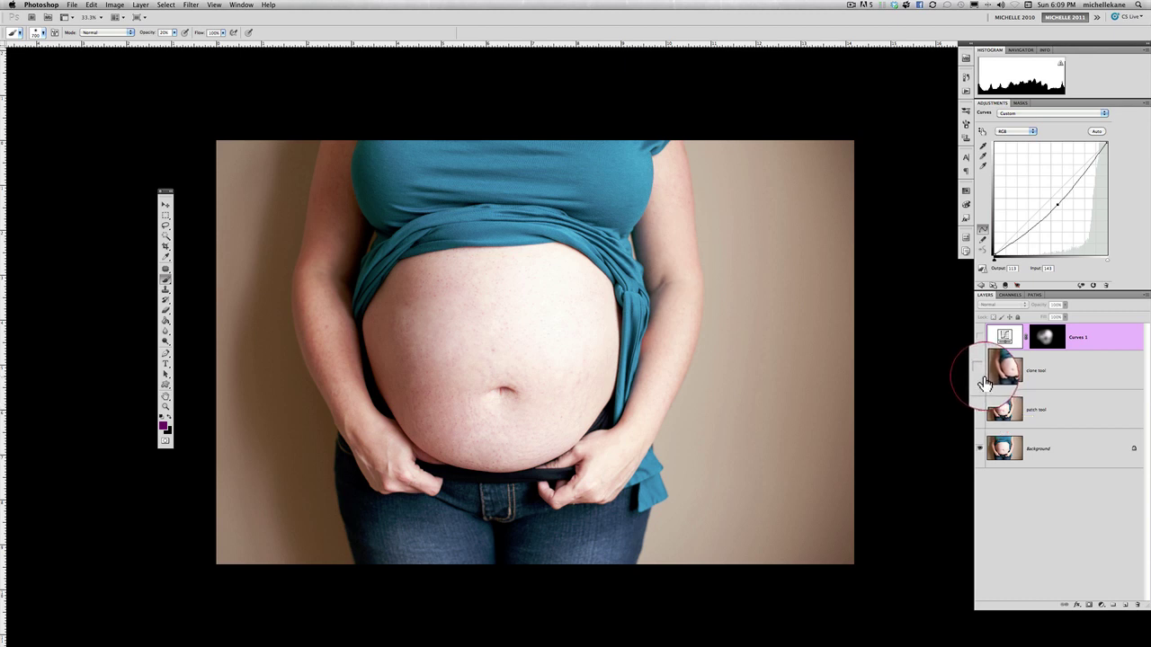
click(980, 371)
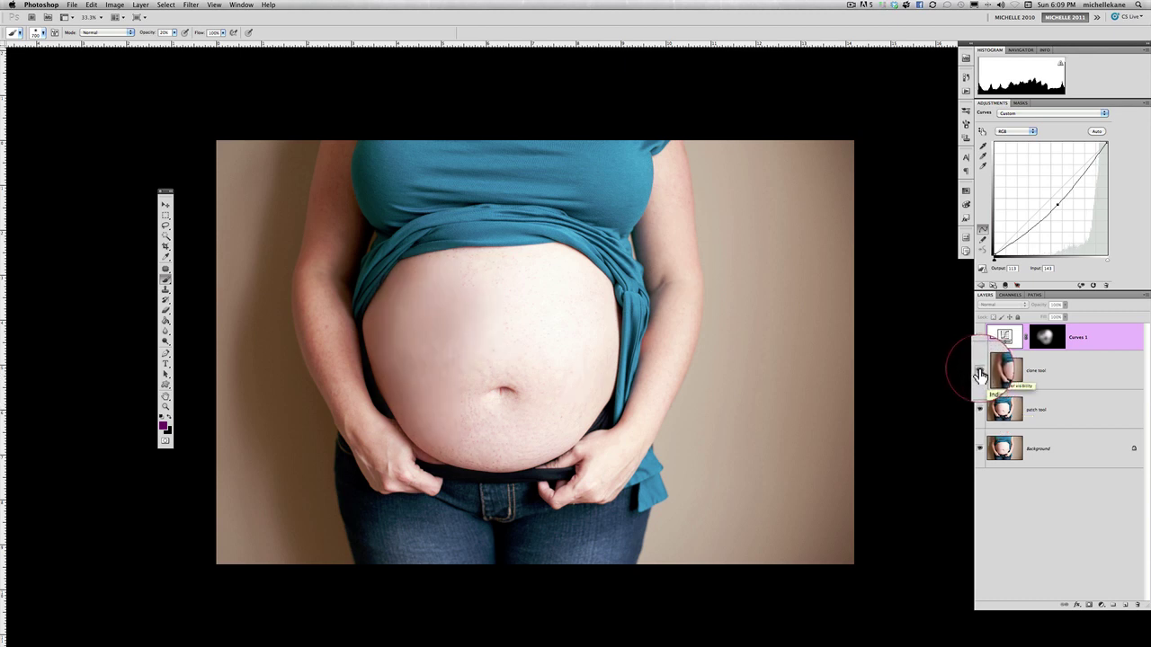
click(980, 337)
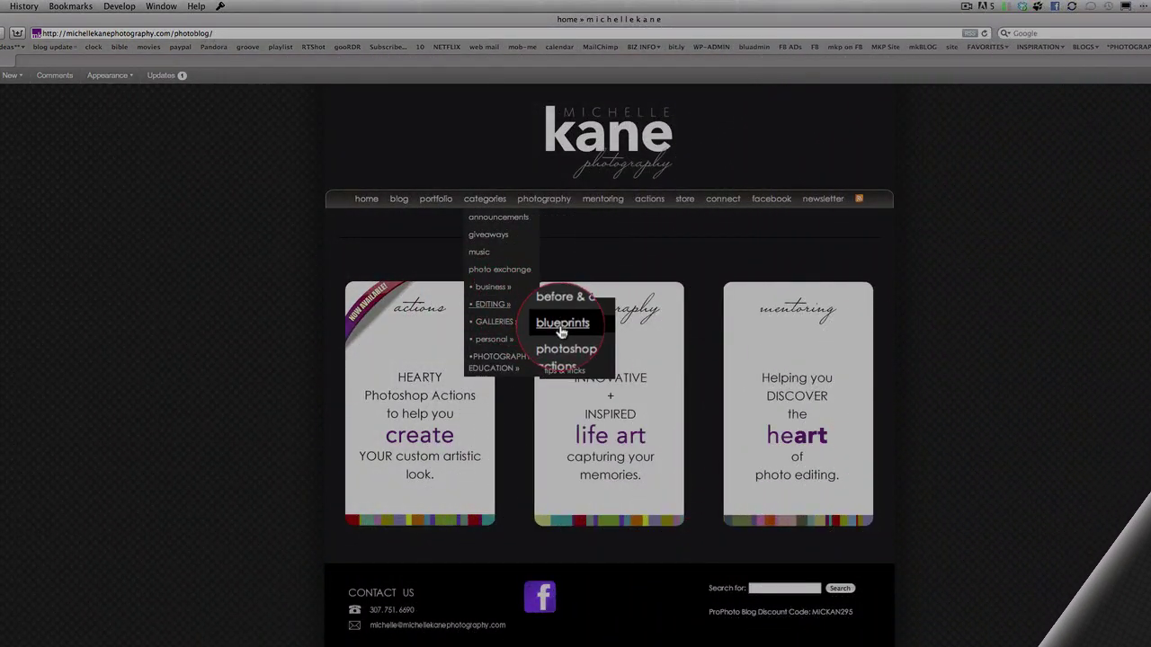
Step: Open the EDITING > blueprints archive and browse posts like Warm Richness and Closeup Skin
click(562, 324)
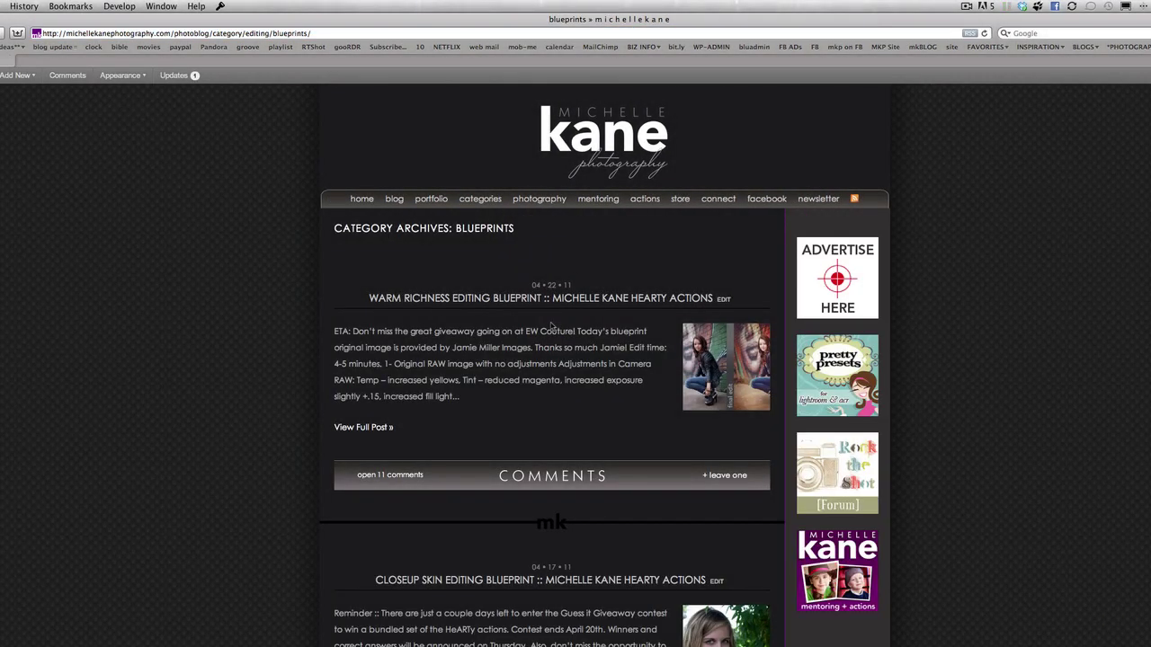
scroll(551, 326, down, 5)
scroll(547, 328, down, 2)
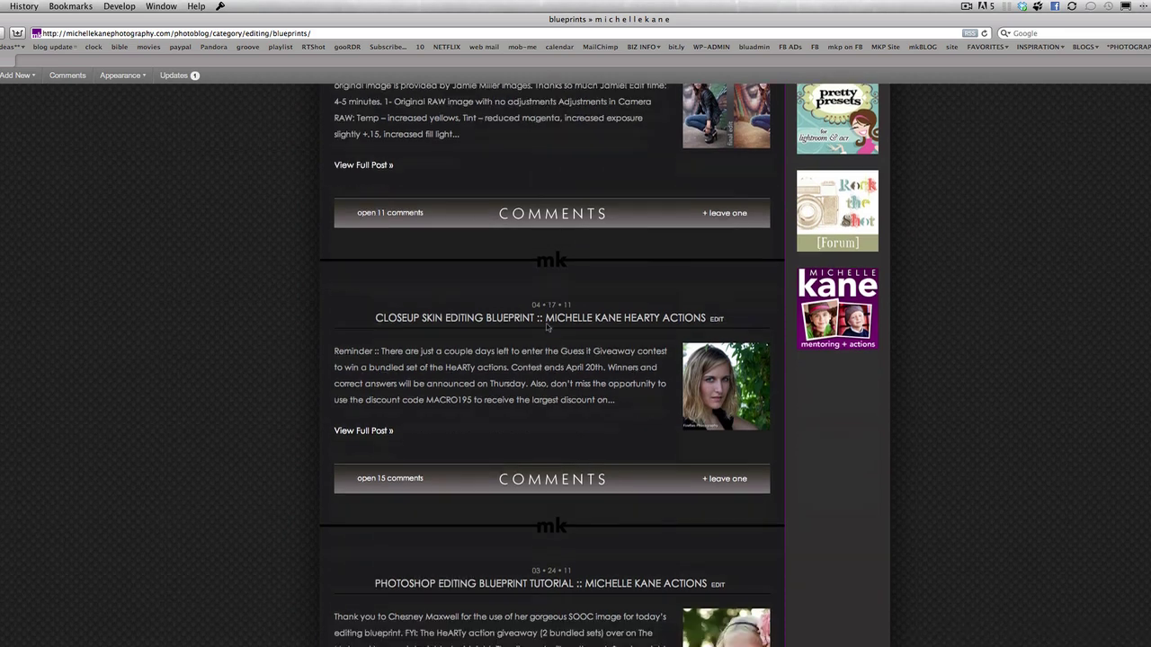
scroll(547, 328, down, 1)
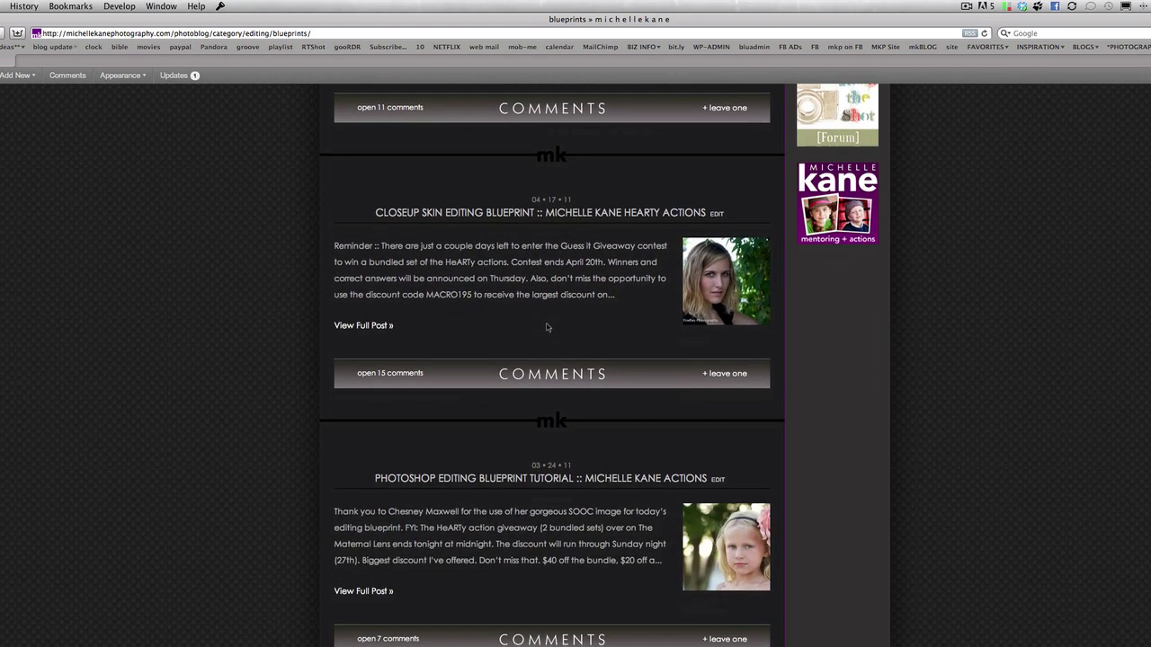
scroll(547, 327, down, 1)
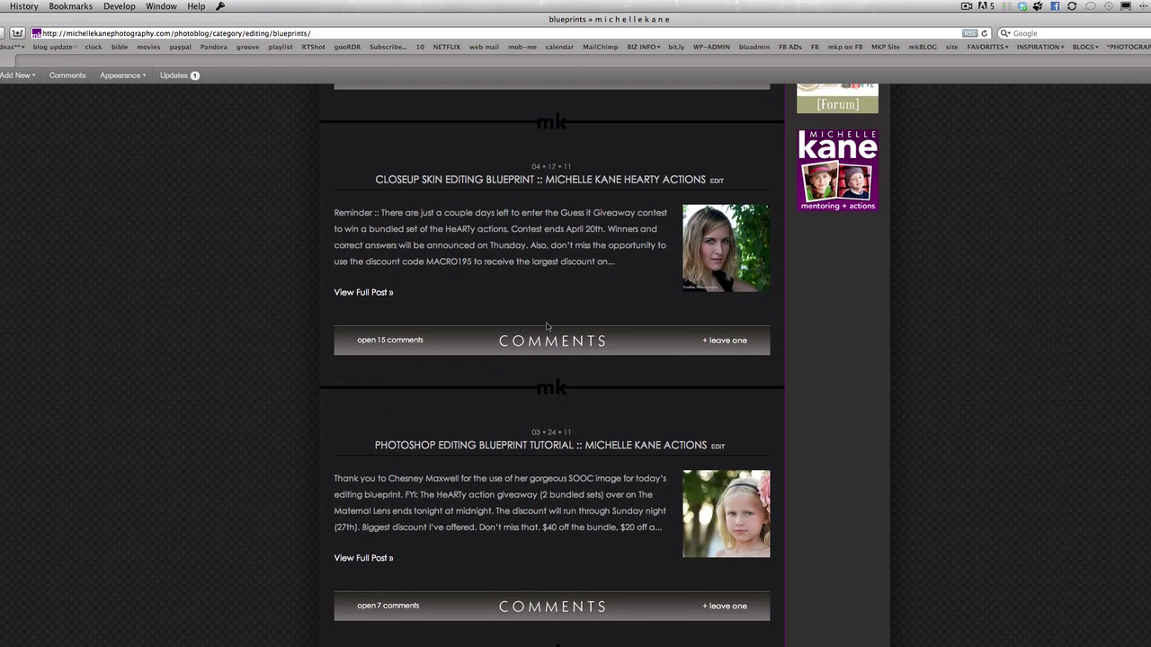
scroll(546, 326, up, 10)
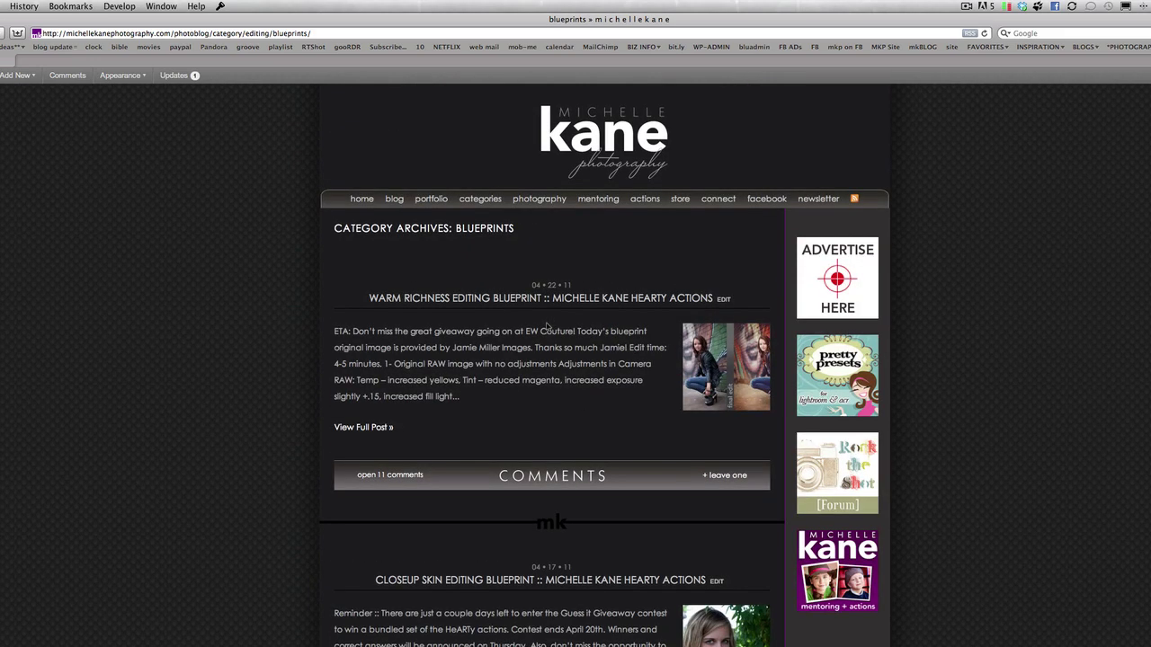